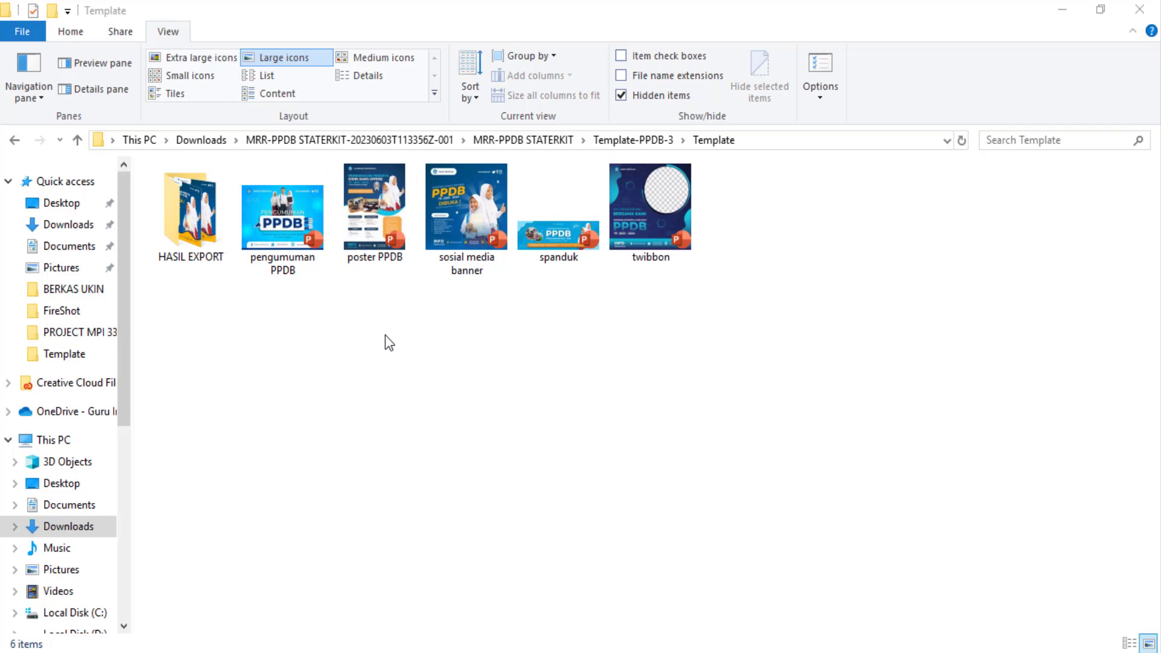
Step: Open the poster PPDB presentation from the folder, closing and reopening it once
left_click(294, 243)
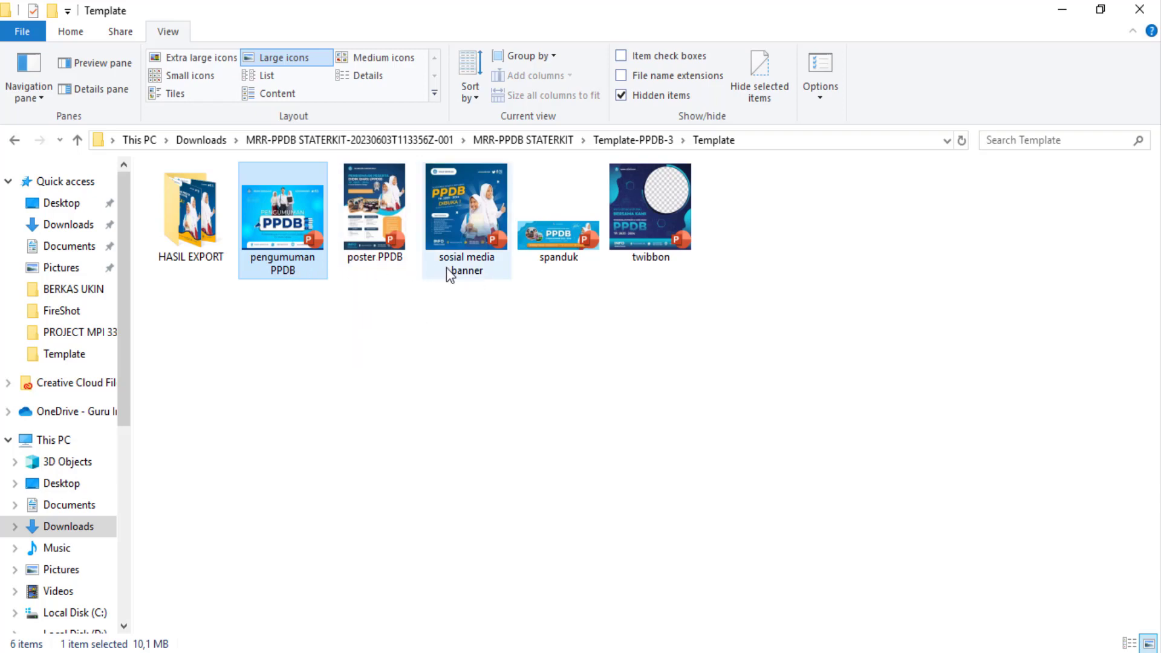
left_click(481, 331)
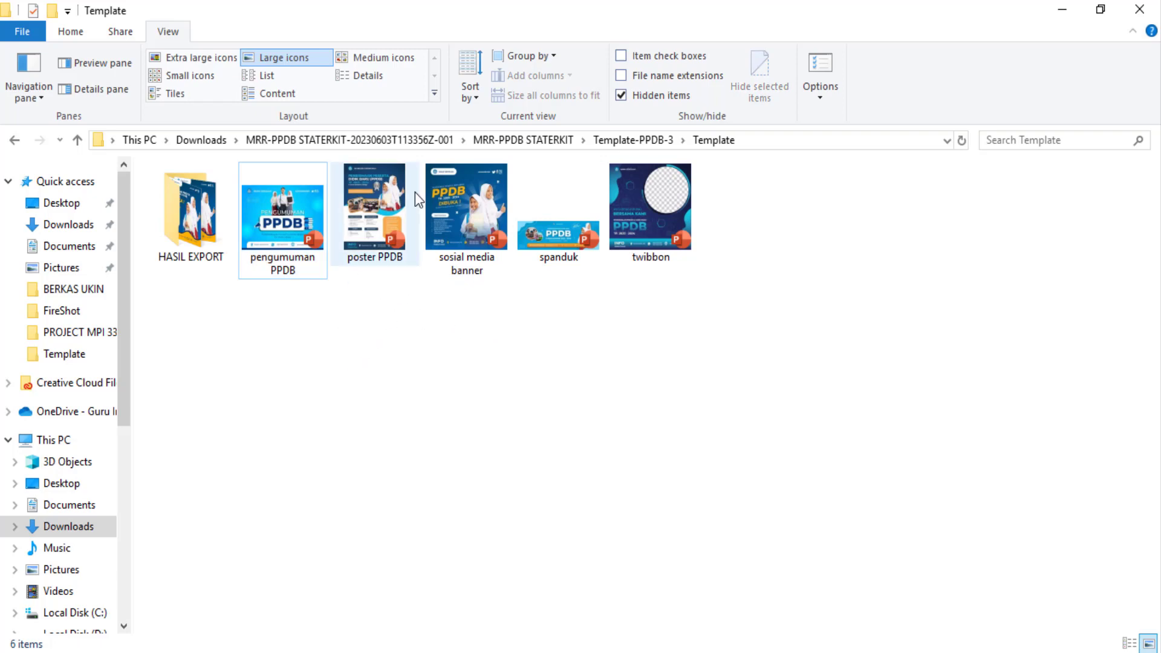
double_click(376, 197)
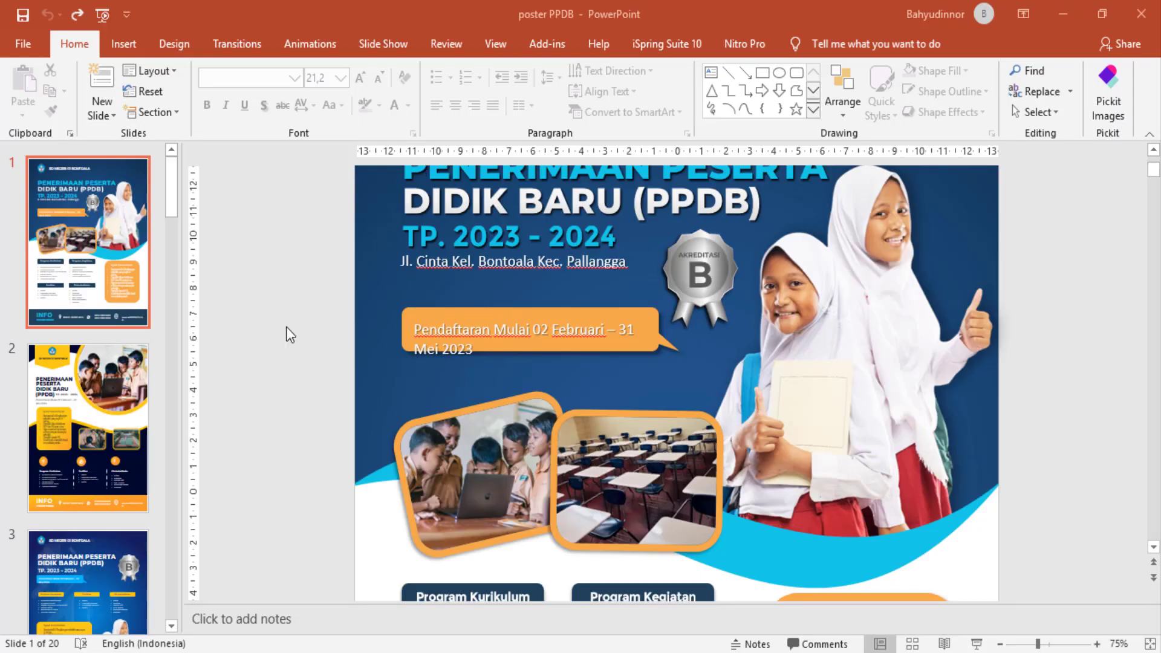
scroll(372, 311, "up", 1)
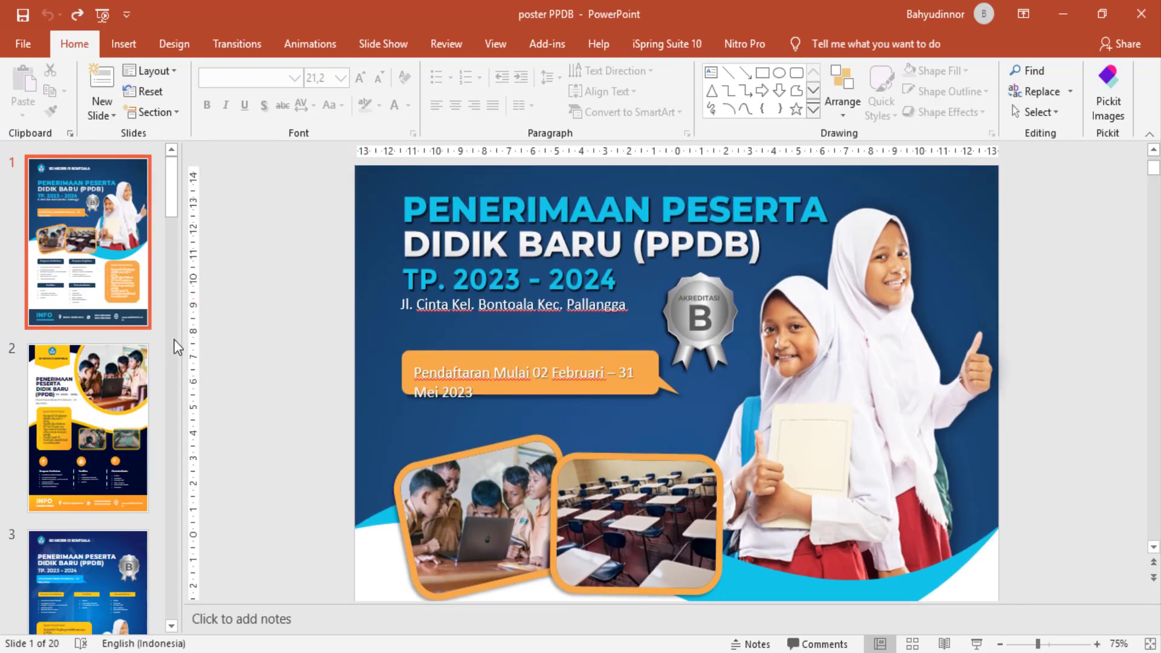
left_click(1153, 24)
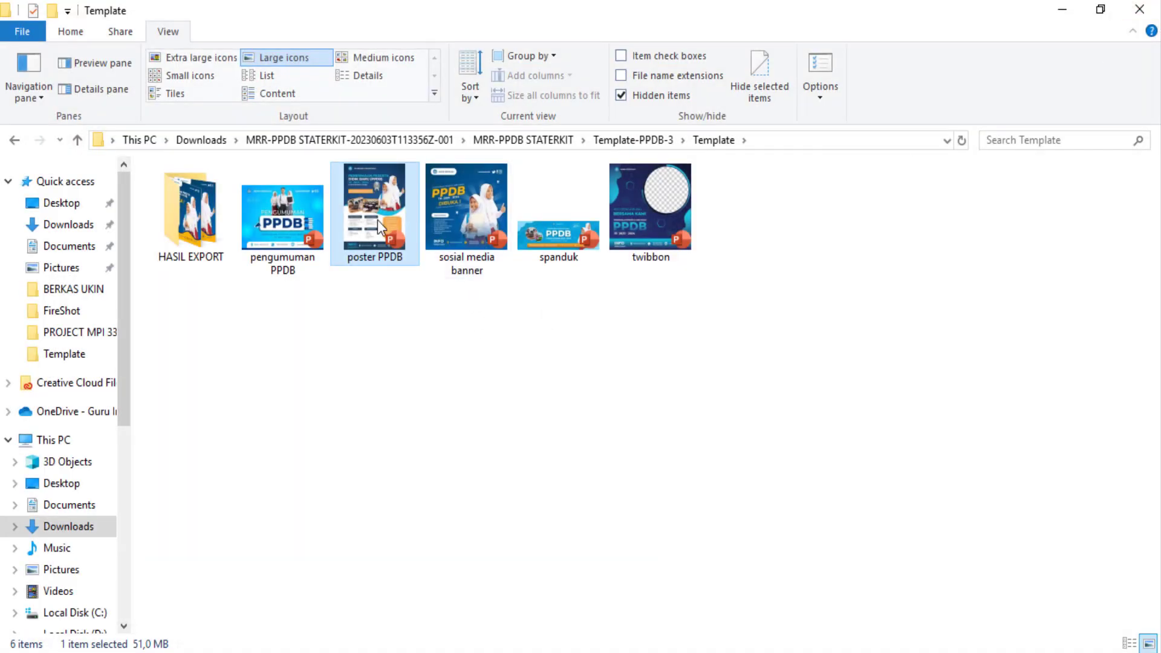
left_click(466, 217)
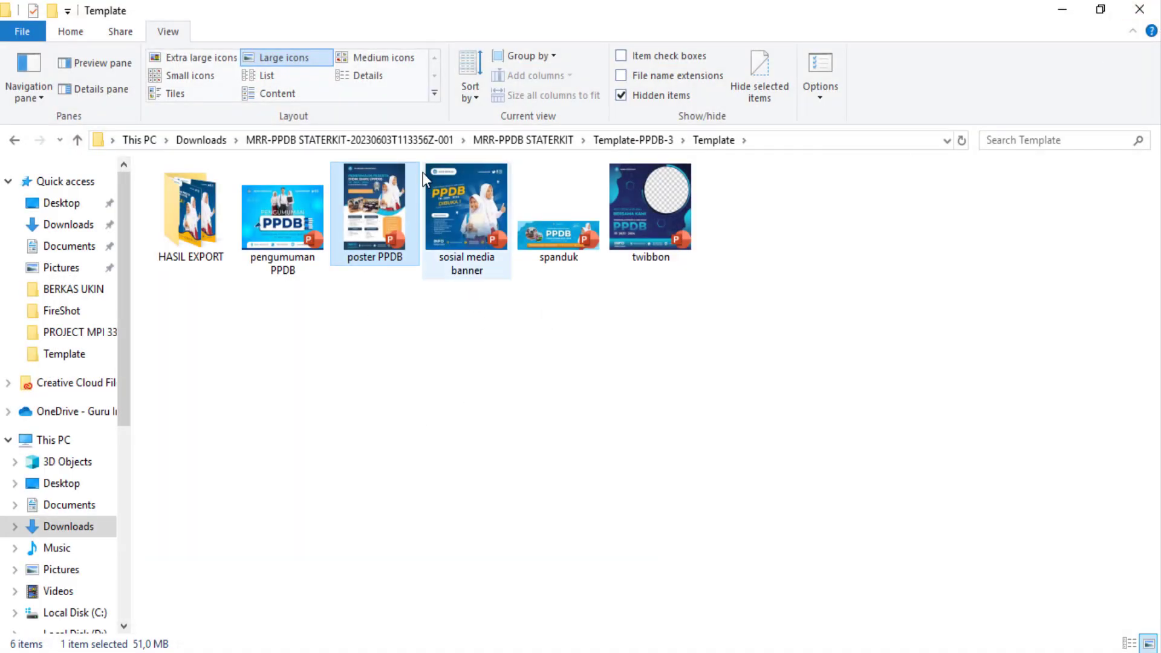
double_click(374, 213)
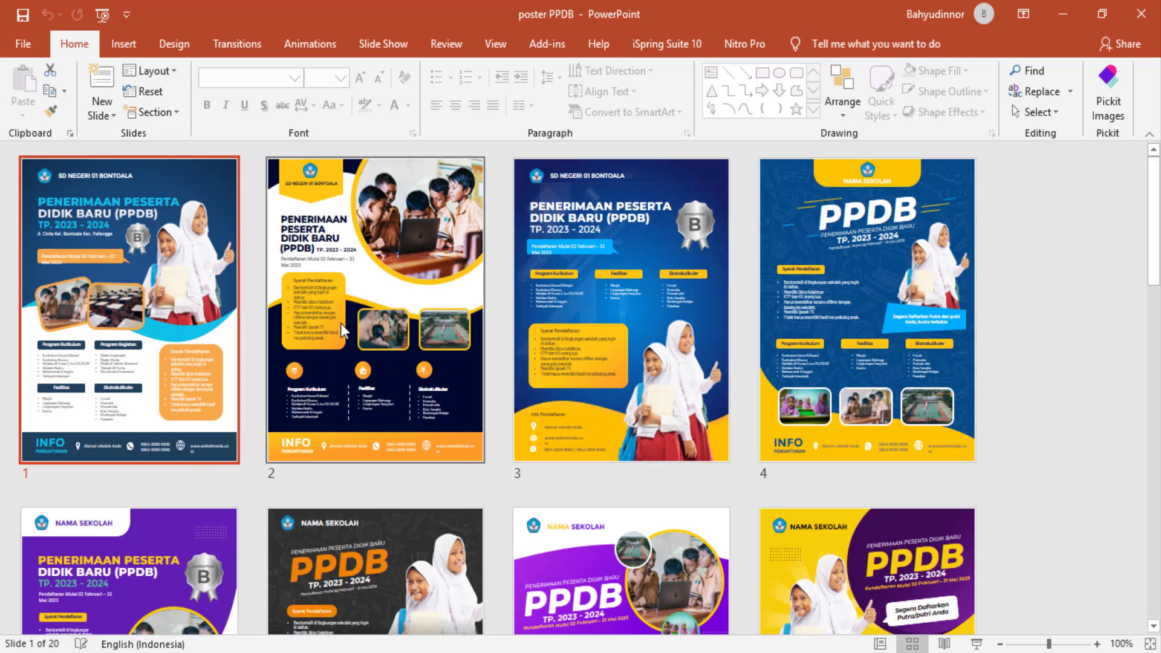
Step: Scroll through the twenty PPDB poster designs in Slide Sorter view
scroll(394, 343, "down", 1)
scroll(404, 363, "down", 3)
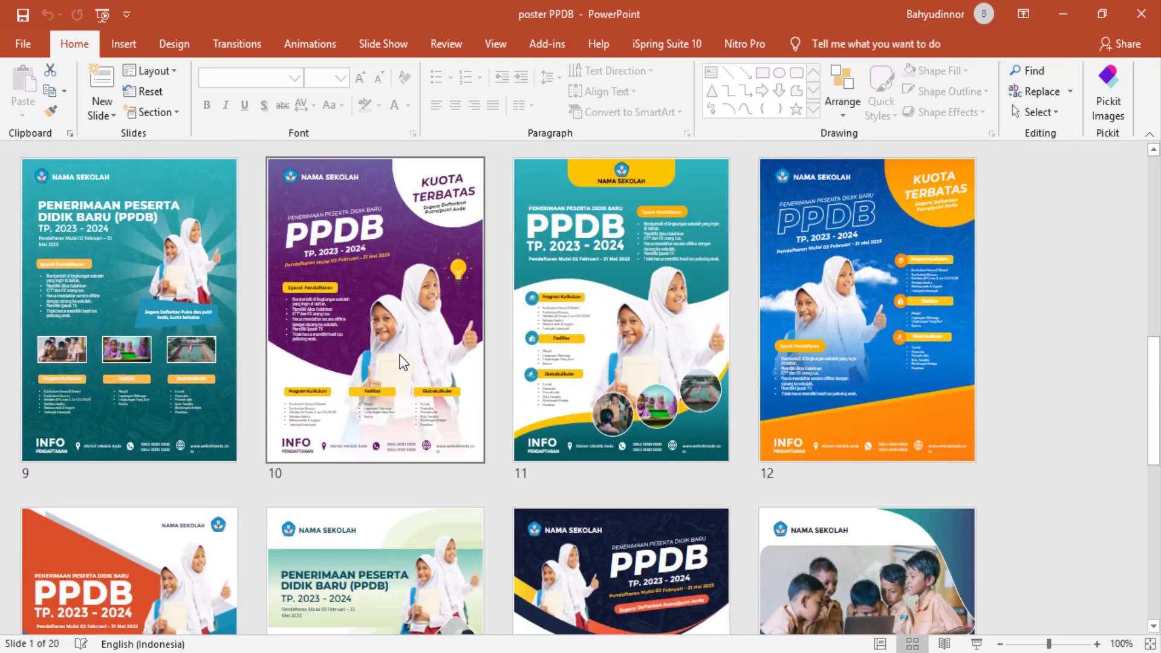
scroll(404, 363, "up", 4)
mouse_move(1157, 224)
left_mouse_down()
mouse_move(1159, 588)
mouse_move(1152, 212)
left_mouse_up()
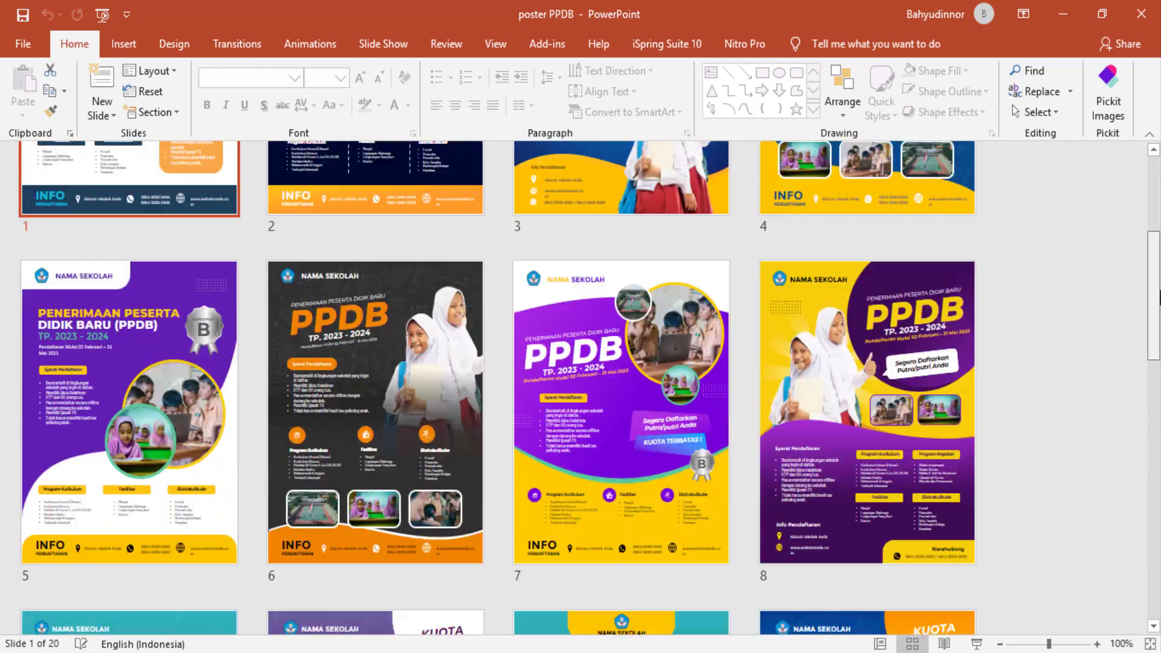
left_click_drag(1153, 211, 1159, 287)
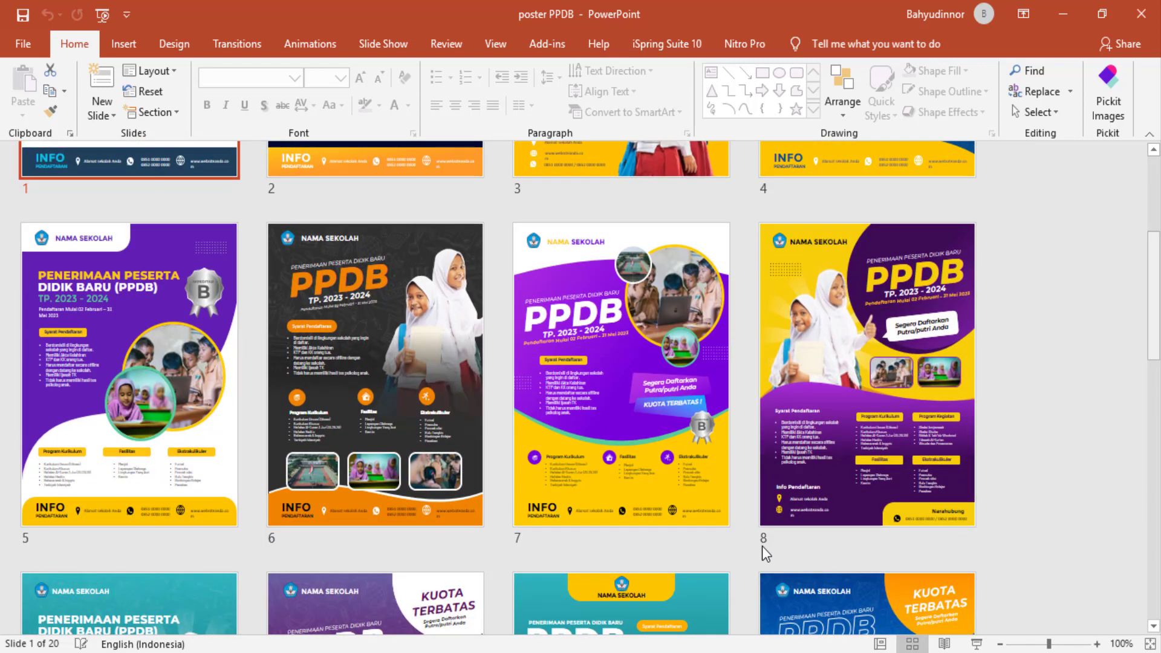
Step: Open poster slide 8 for editing and dismiss the intelligent services prompt
double_click(861, 359)
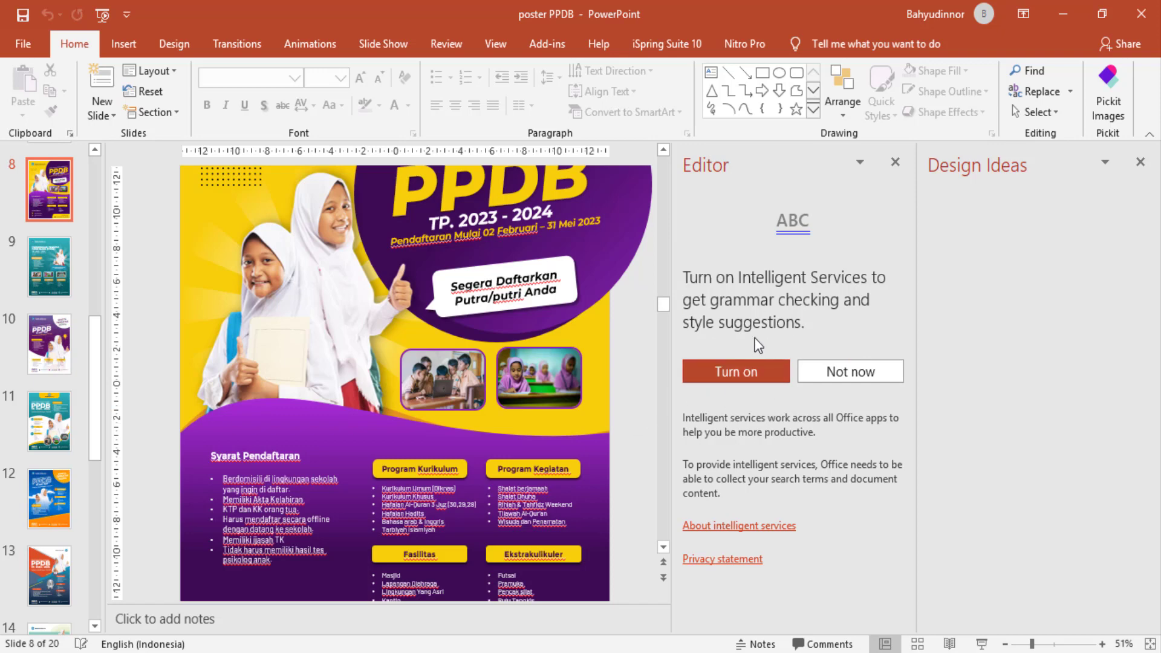
left_click(743, 377)
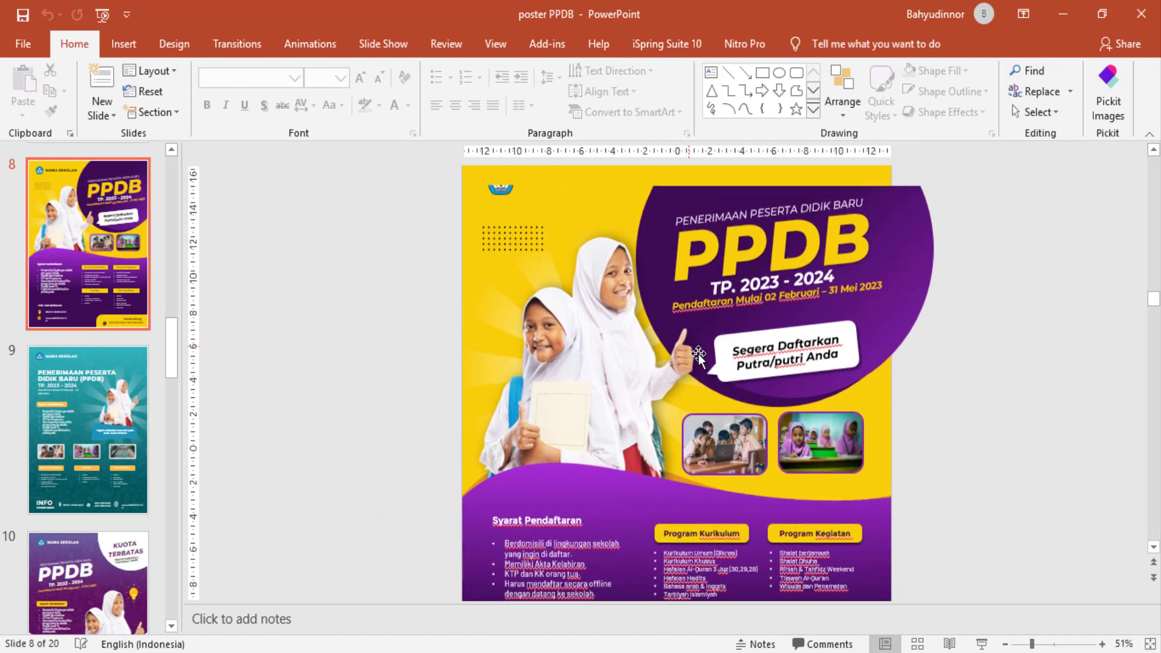
scroll(699, 357, "up", 1)
scroll(605, 315, "up", 1)
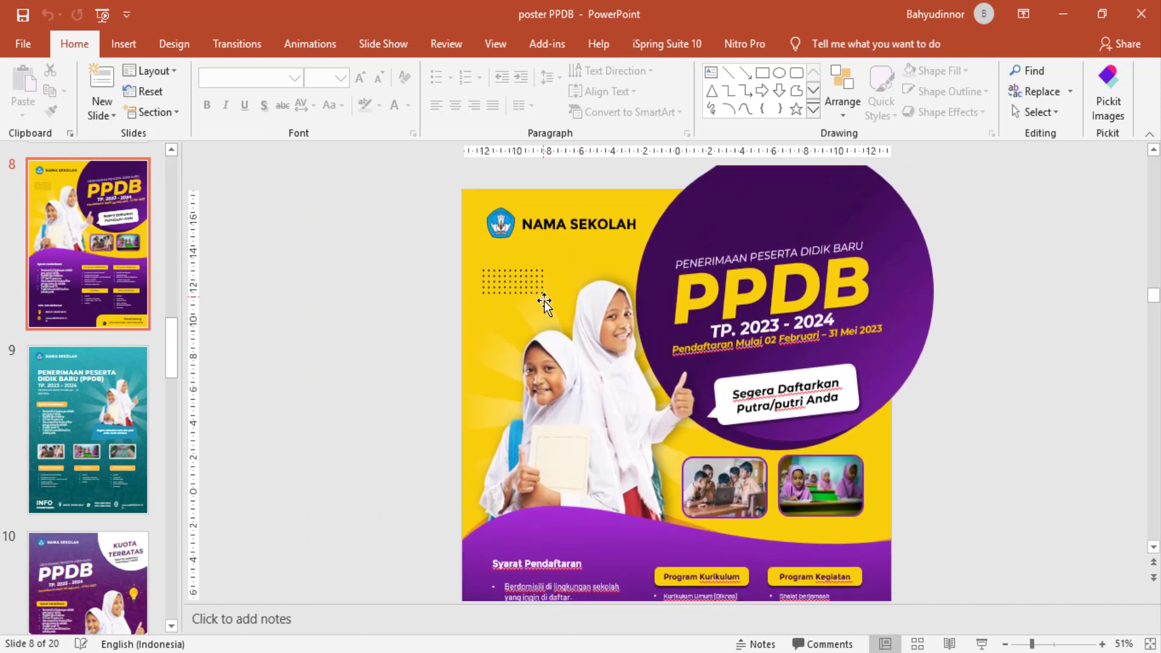
scroll(509, 272, "up", 3, "ctrl")
scroll(460, 291, "down", 3)
scroll(456, 299, "up", 2)
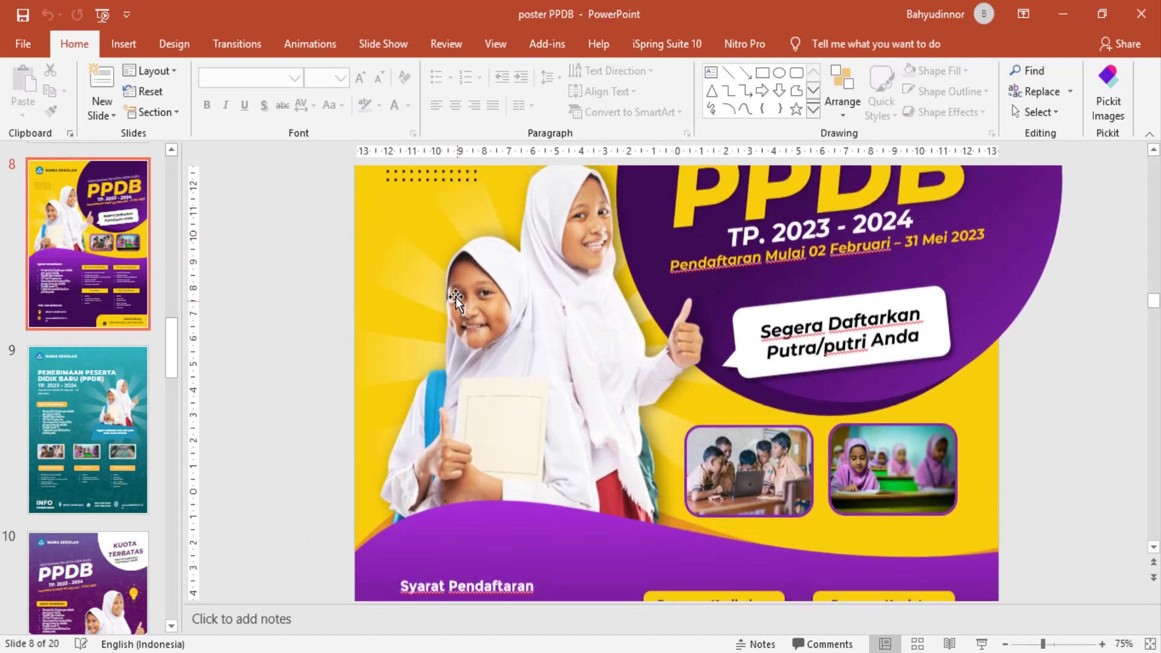
scroll(457, 299, "up", 3)
Step: Replace the NAMA SEKOLAH text with 'SDN 1 JAKARTA'
left_click(460, 262)
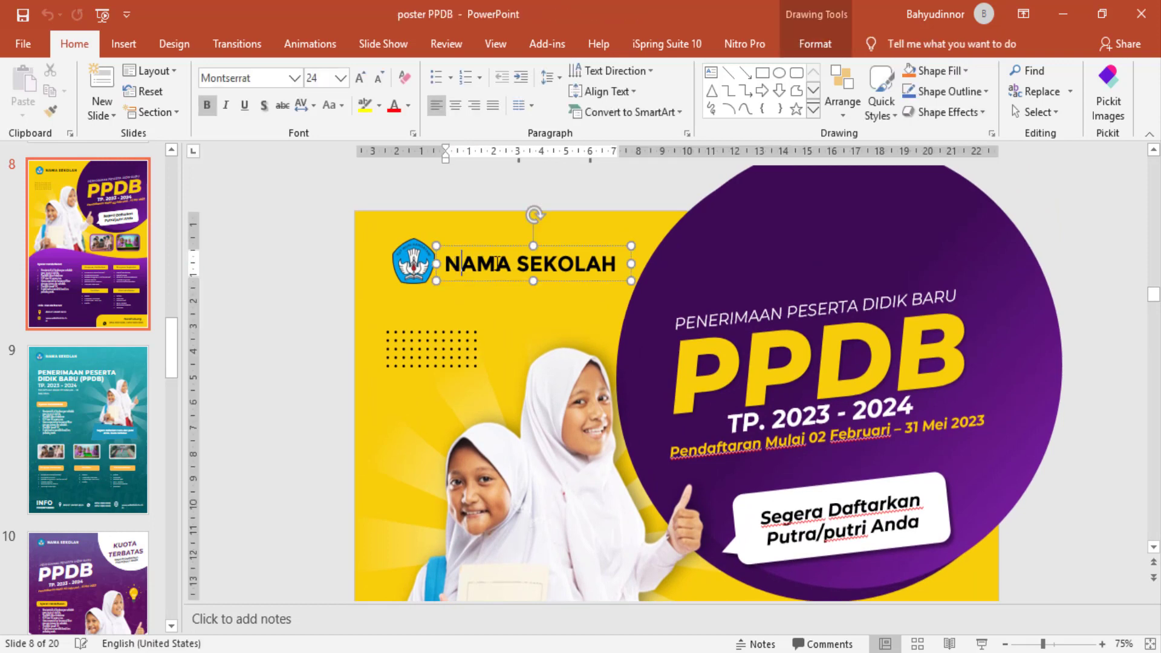
triple_click(497, 262)
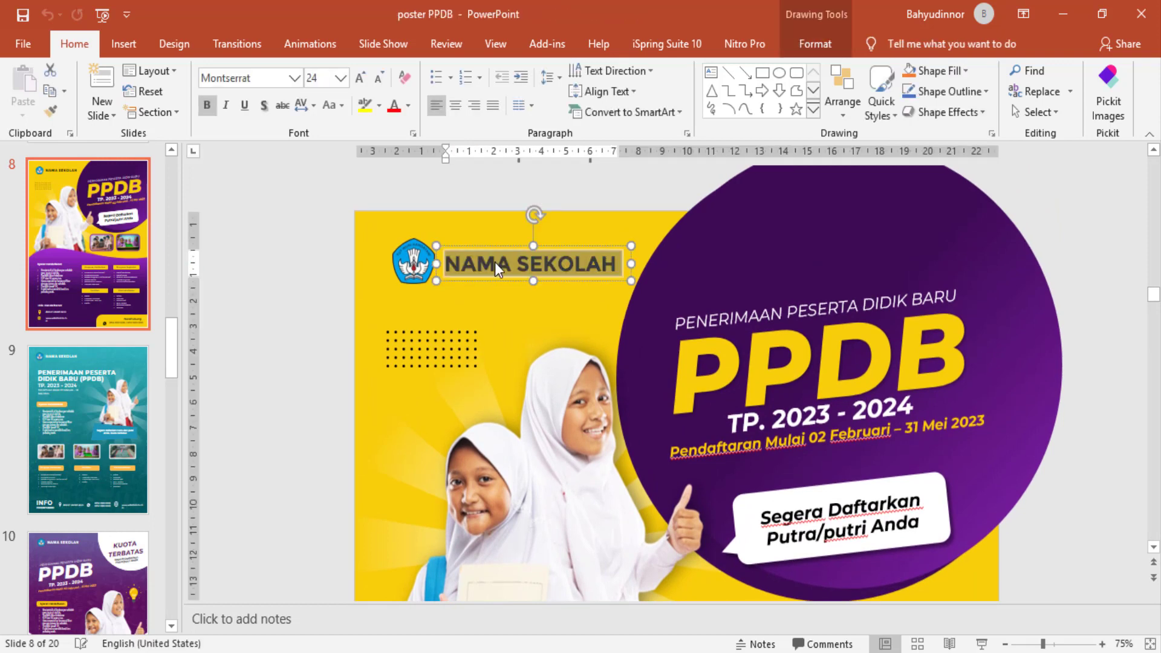
type("SDN")
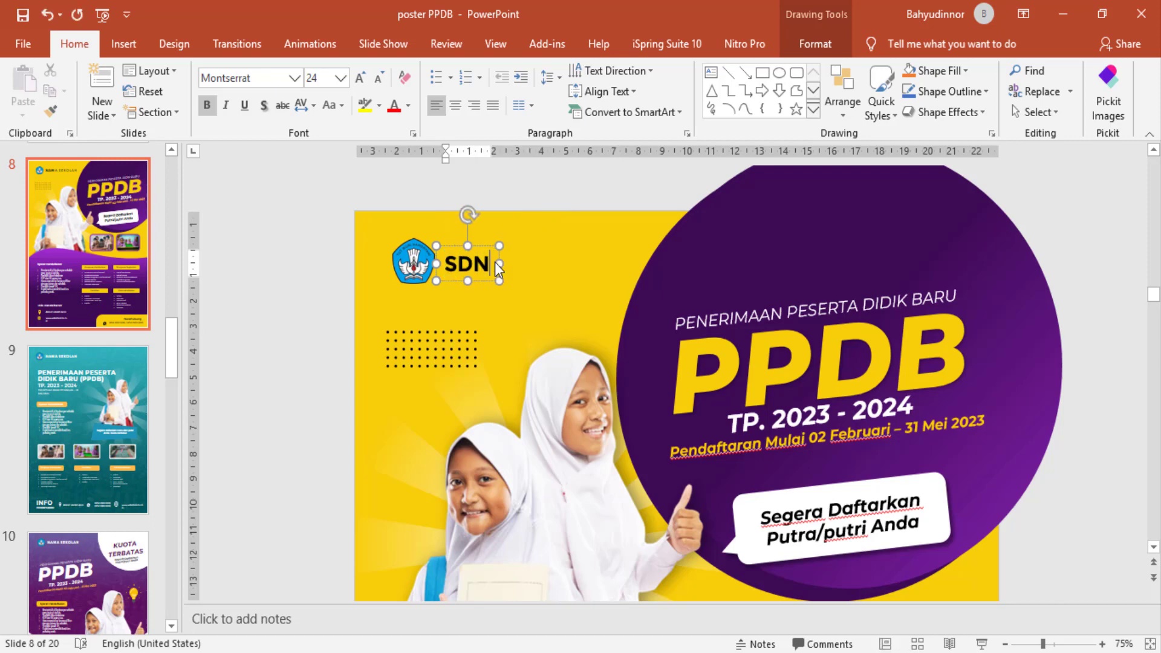
type(" 1 JAK")
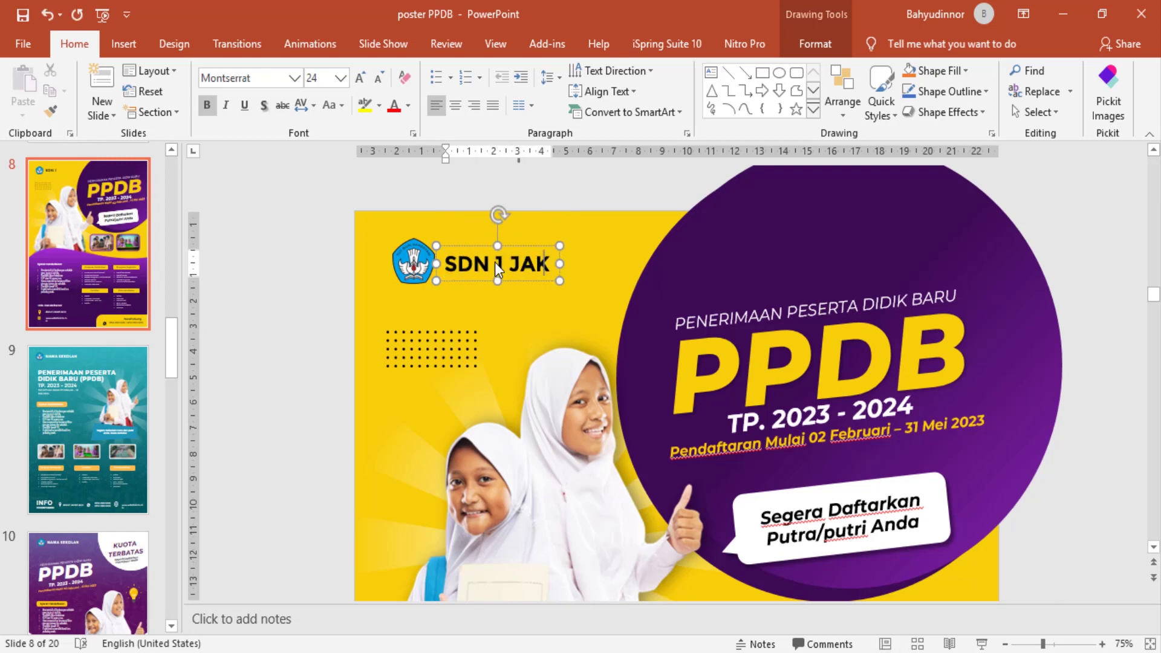
type("ARTA")
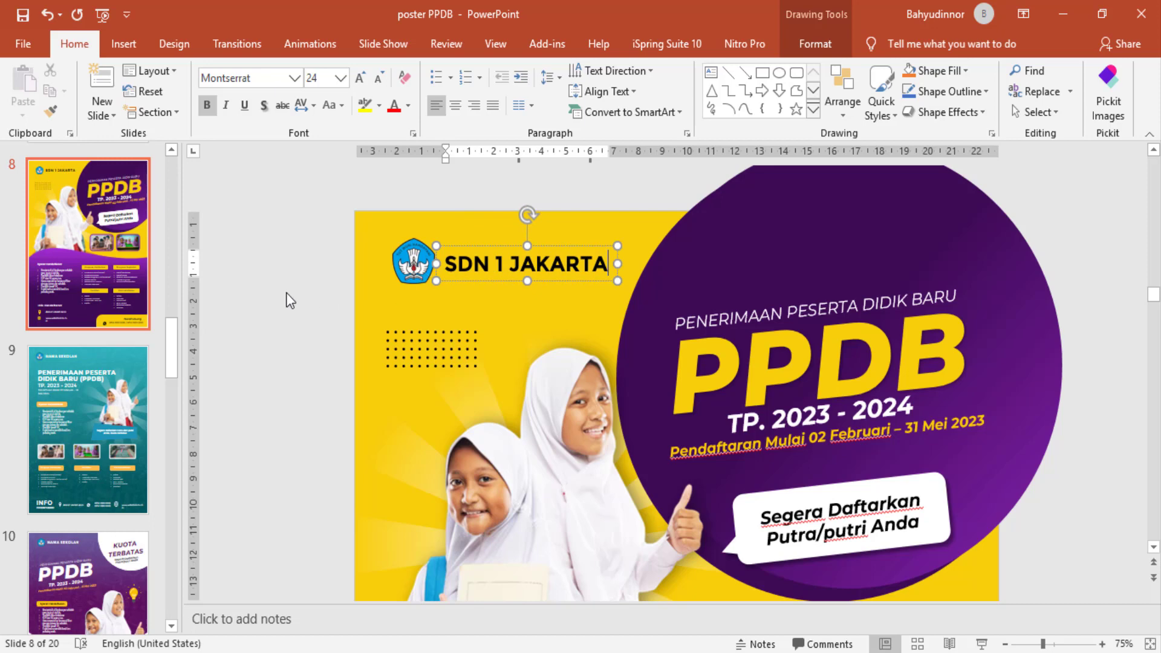
left_click(286, 292)
left_click(417, 260)
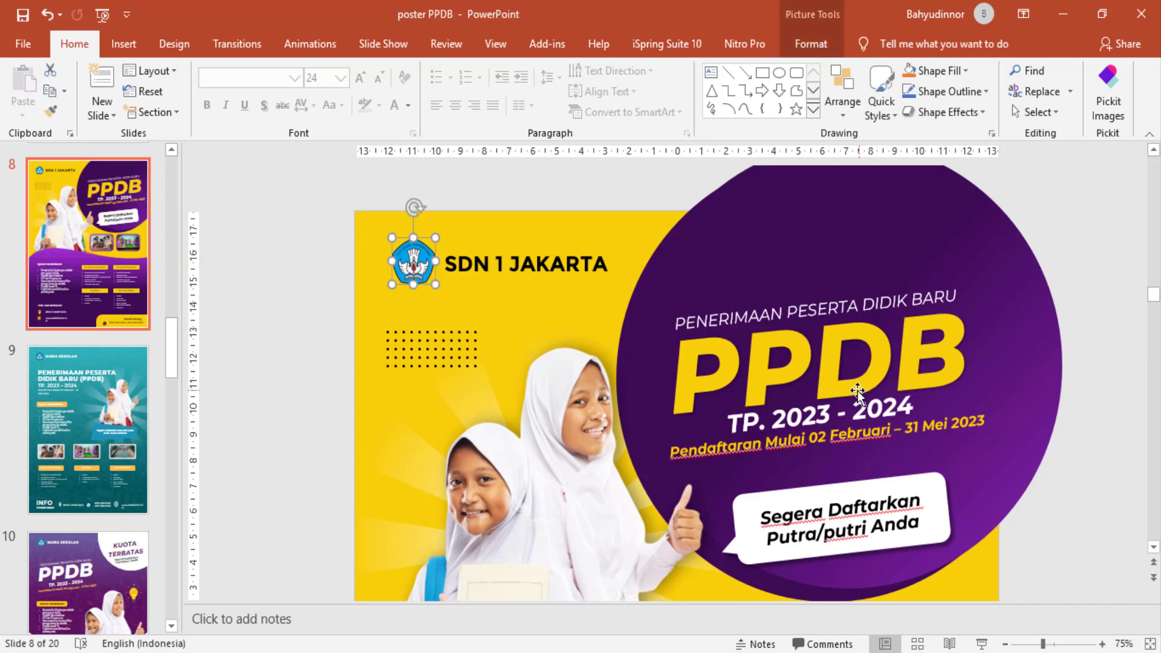
Step: Select the photo of the two girls on slide 8
left_click(579, 451)
scroll(635, 445, "down", 1)
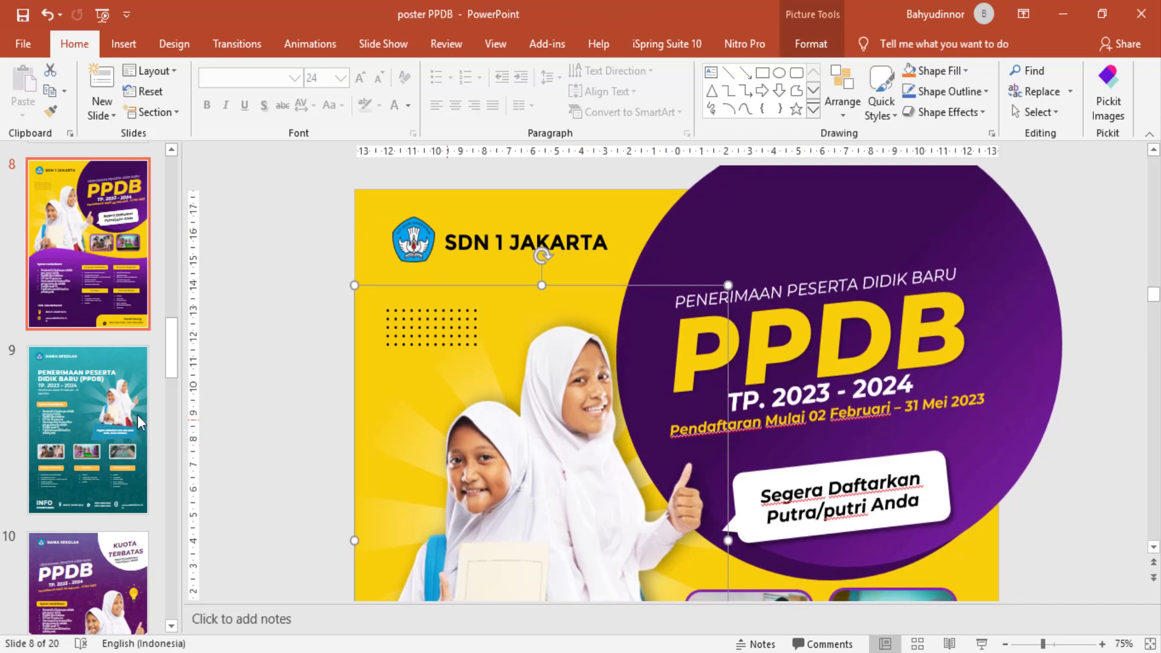
left_click(326, 368)
scroll(554, 436, "down", 3)
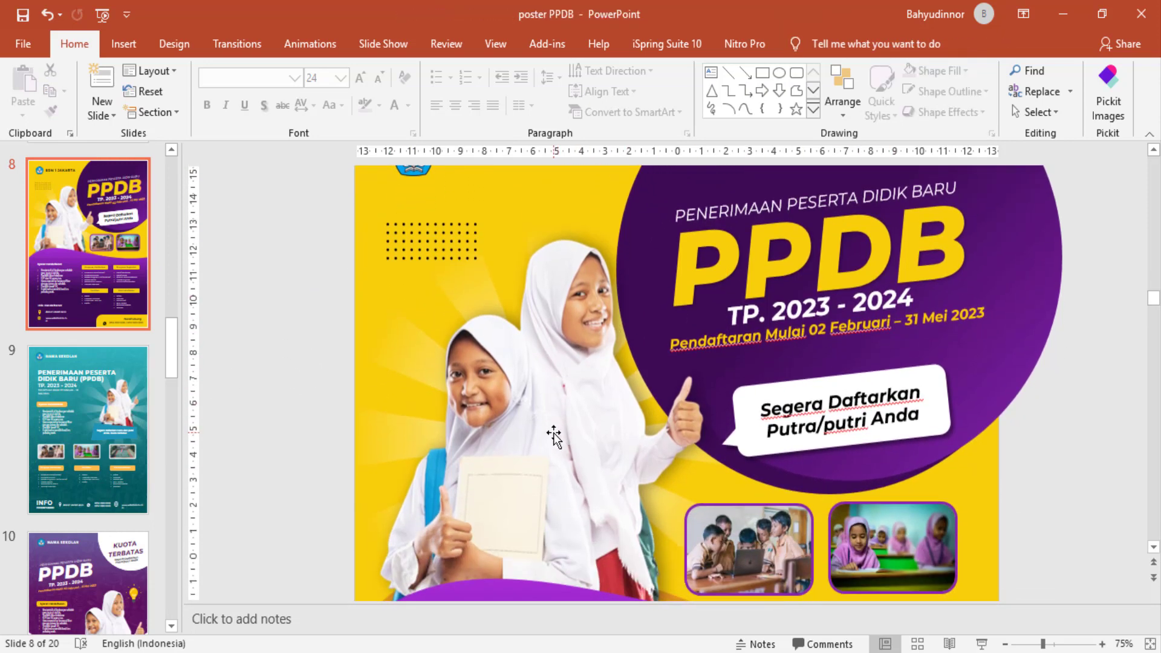
scroll(553, 435, "down", 2)
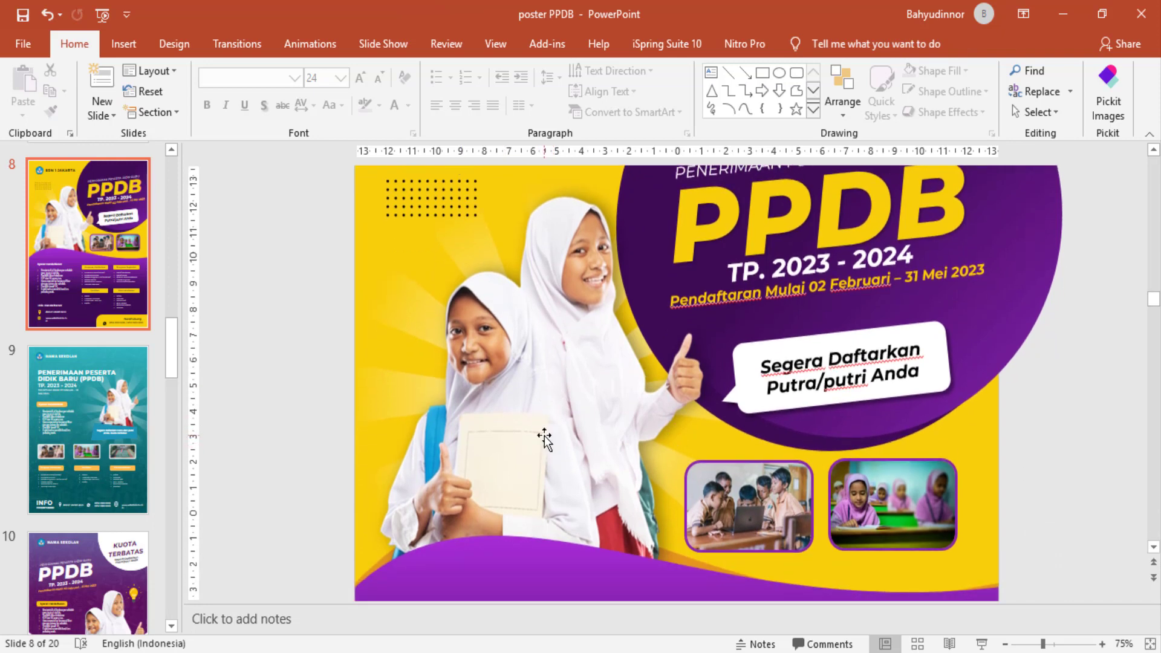
left_click(517, 330)
right_click(521, 293)
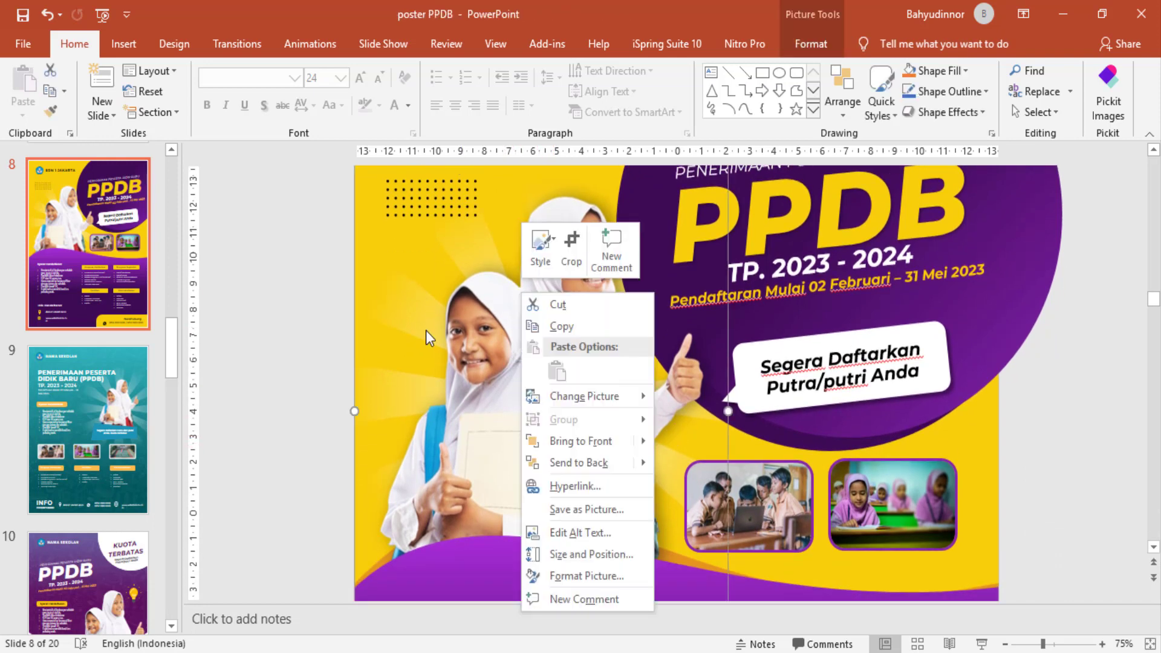
key("Escape")
scroll(389, 369, "down", 2)
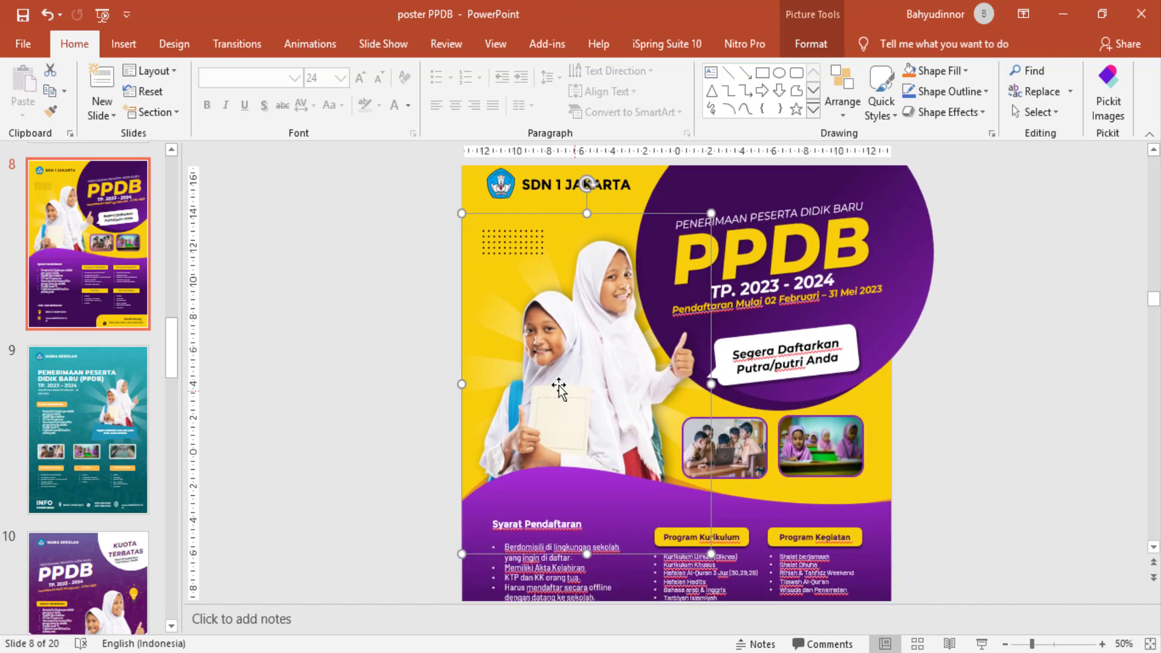
Step: Return the girls photo to its original spot and show its Change Picture options
mouse_move(573, 427)
left_mouse_down()
mouse_move(371, 354)
mouse_move(492, 340)
left_mouse_up()
key("ctrl+z")
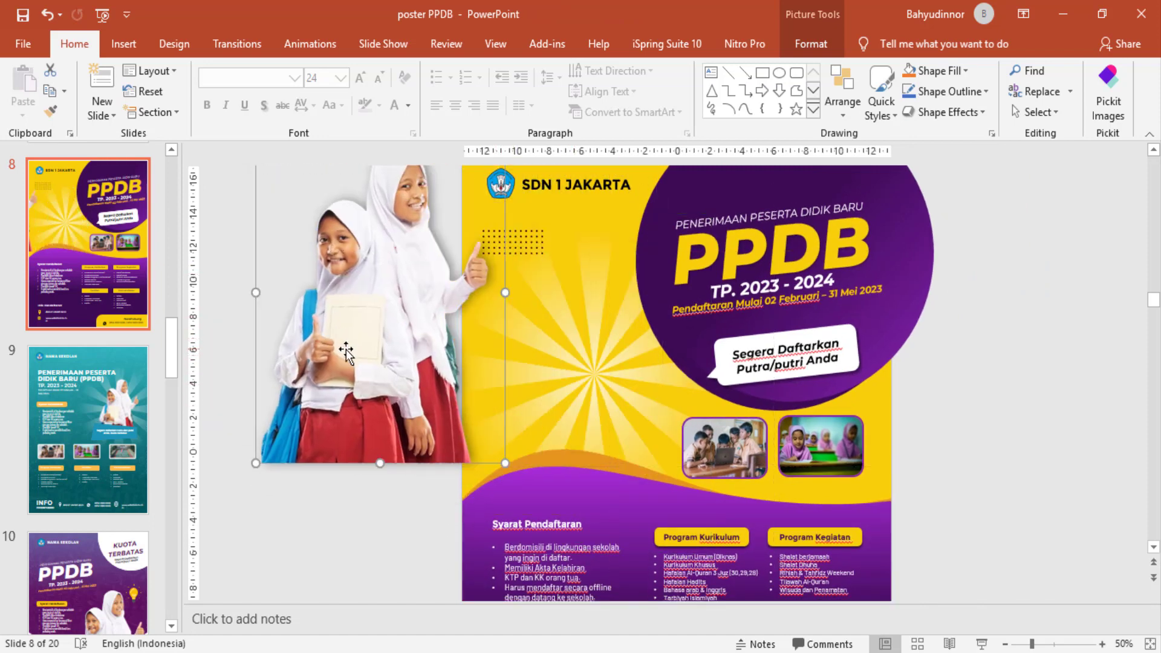
mouse_move(389, 336)
left_mouse_down()
mouse_move(457, 369)
mouse_move(295, 341)
left_mouse_up()
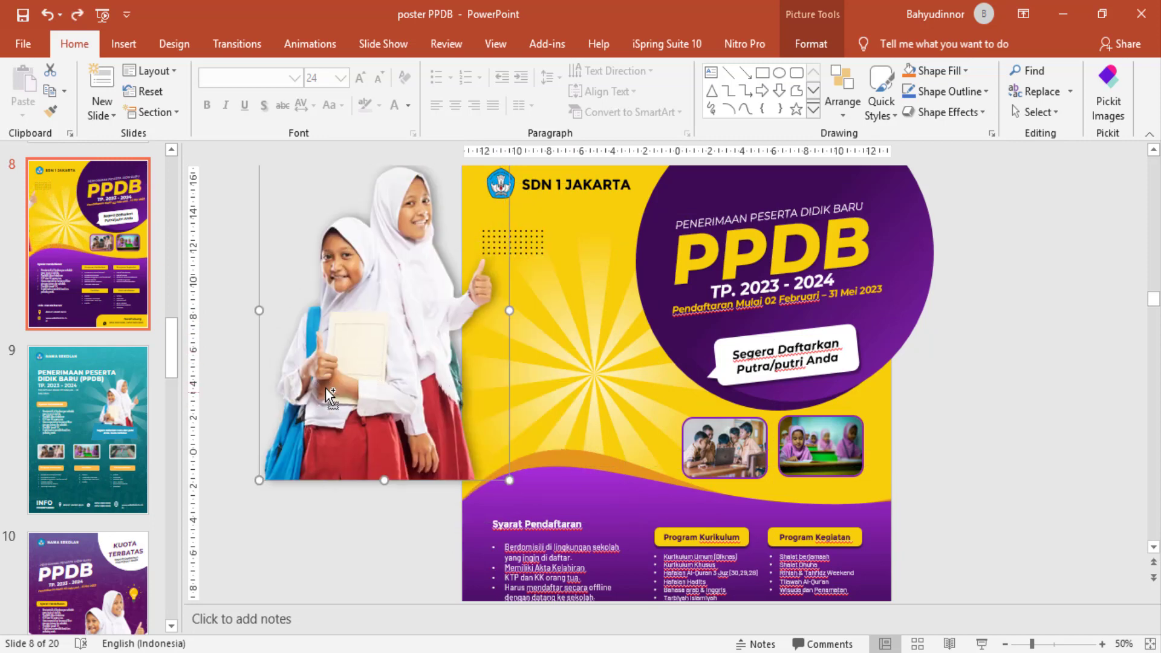
left_click_drag(325, 387, 395, 445)
left_click_drag(455, 363, 588, 378)
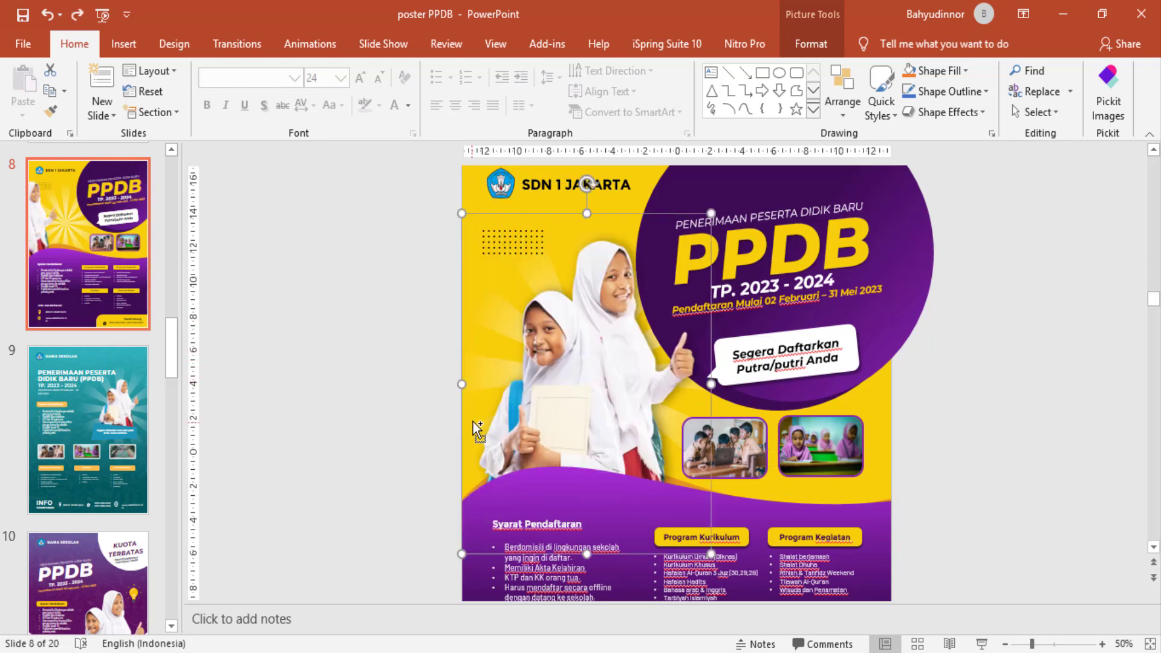
right_click(575, 343)
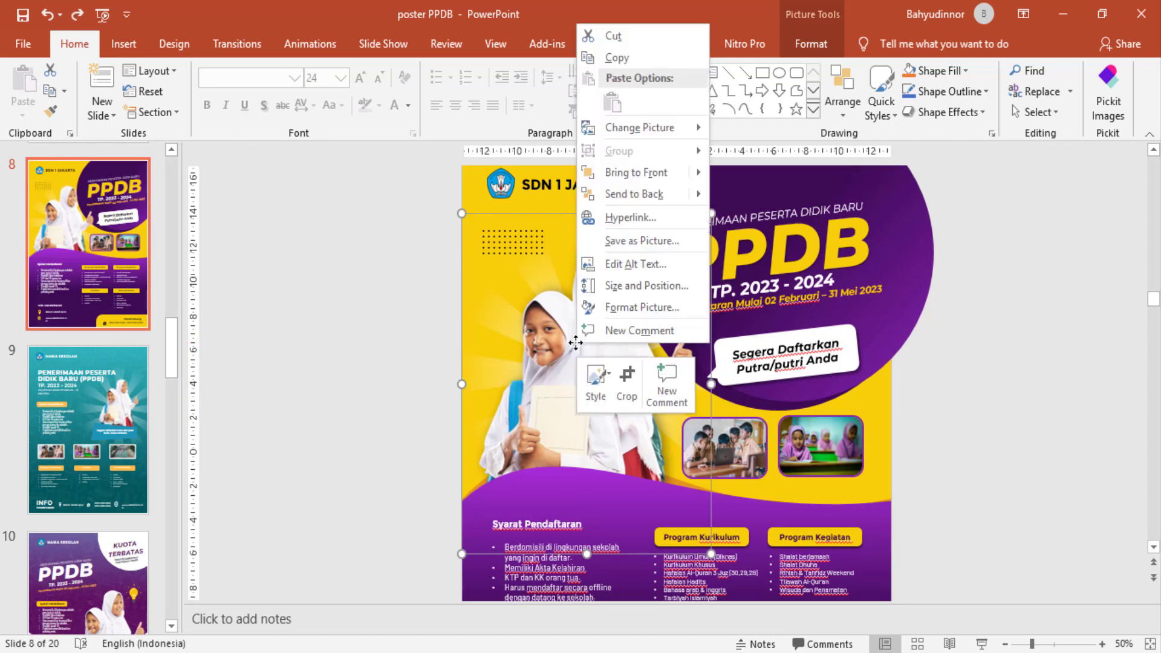
left_click(669, 129)
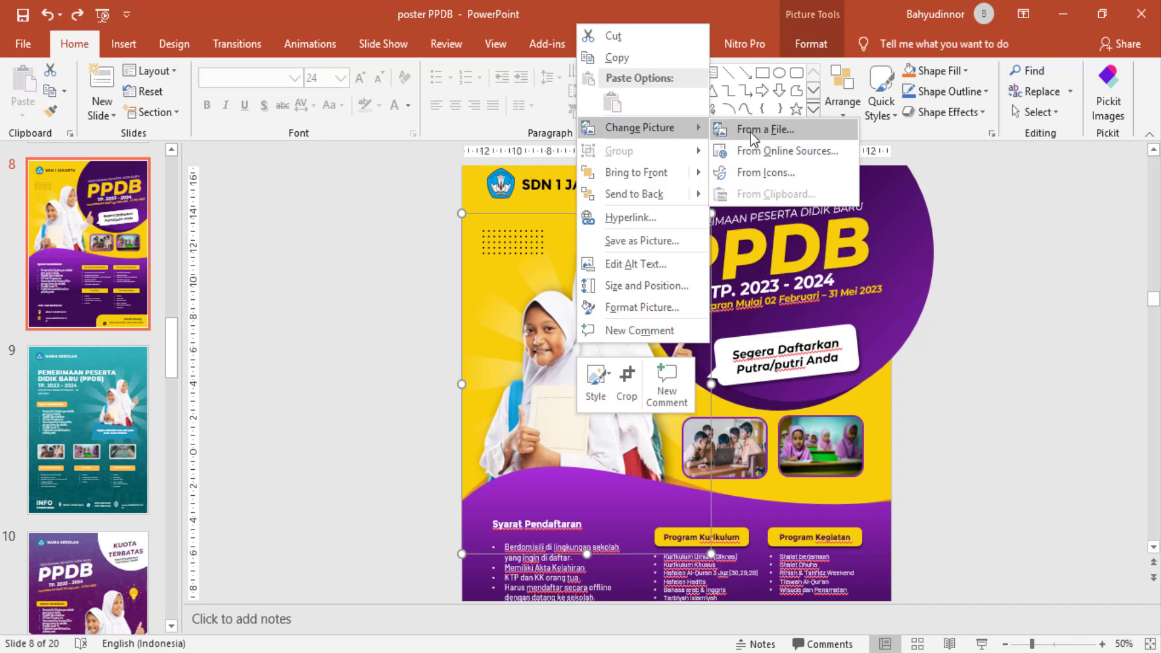
Step: Replace the girls photo with pngegg (16) from the Downloads folder
left_click(772, 132)
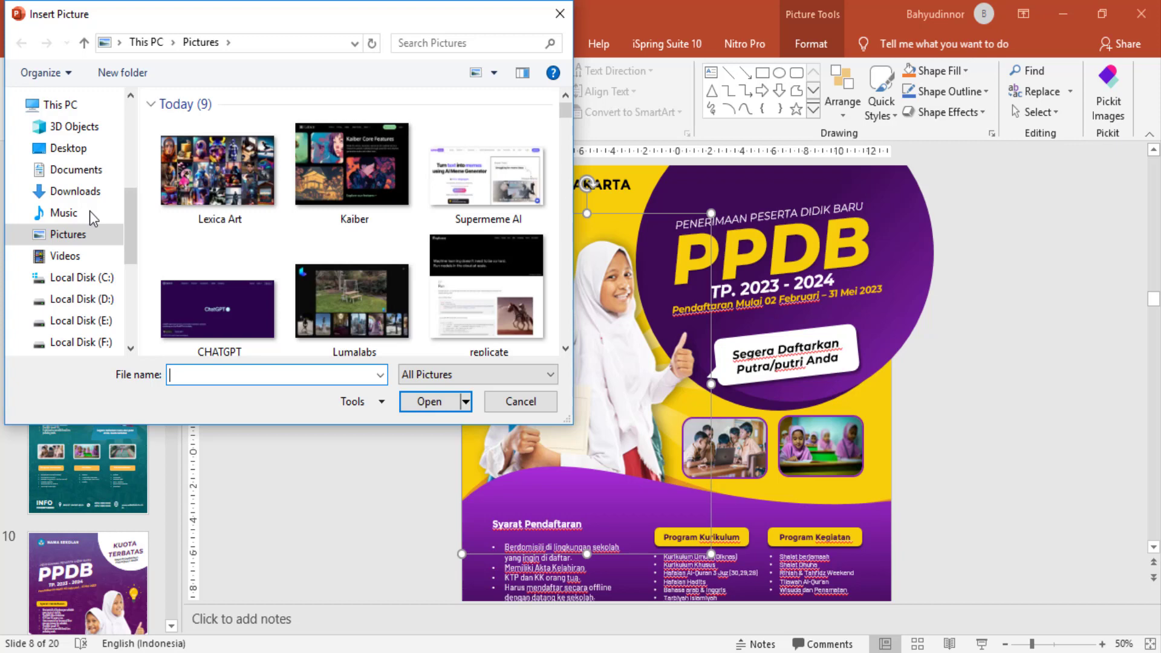
left_click(63, 194)
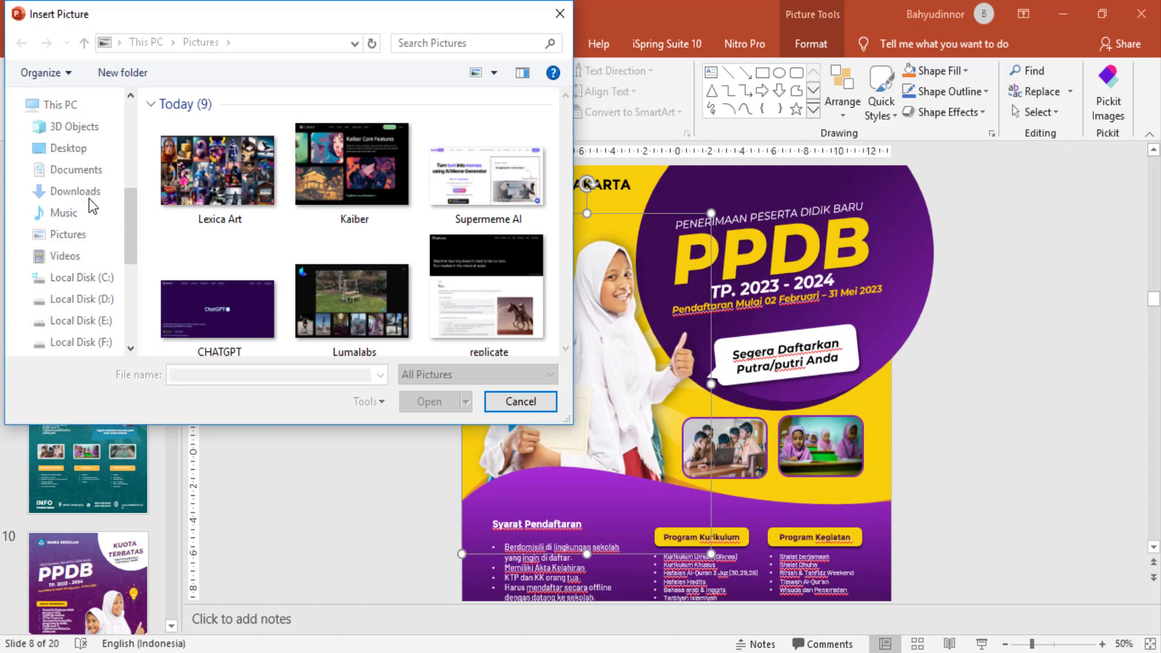
scroll(599, 399, "down", 2)
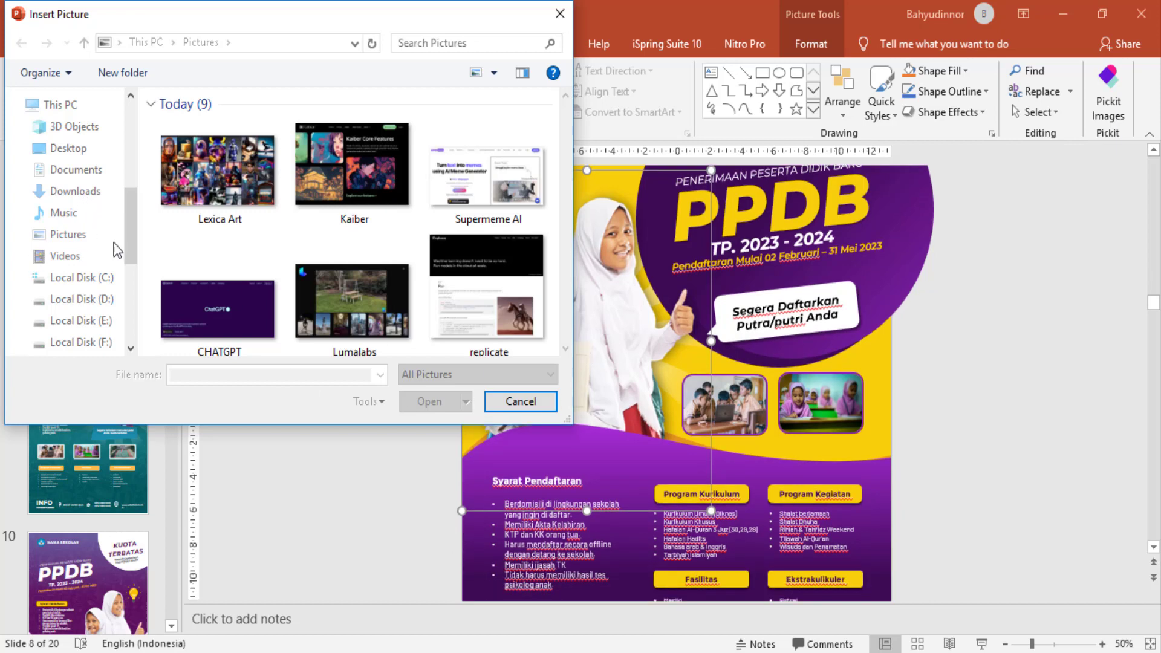
left_click(75, 191)
left_click(185, 179)
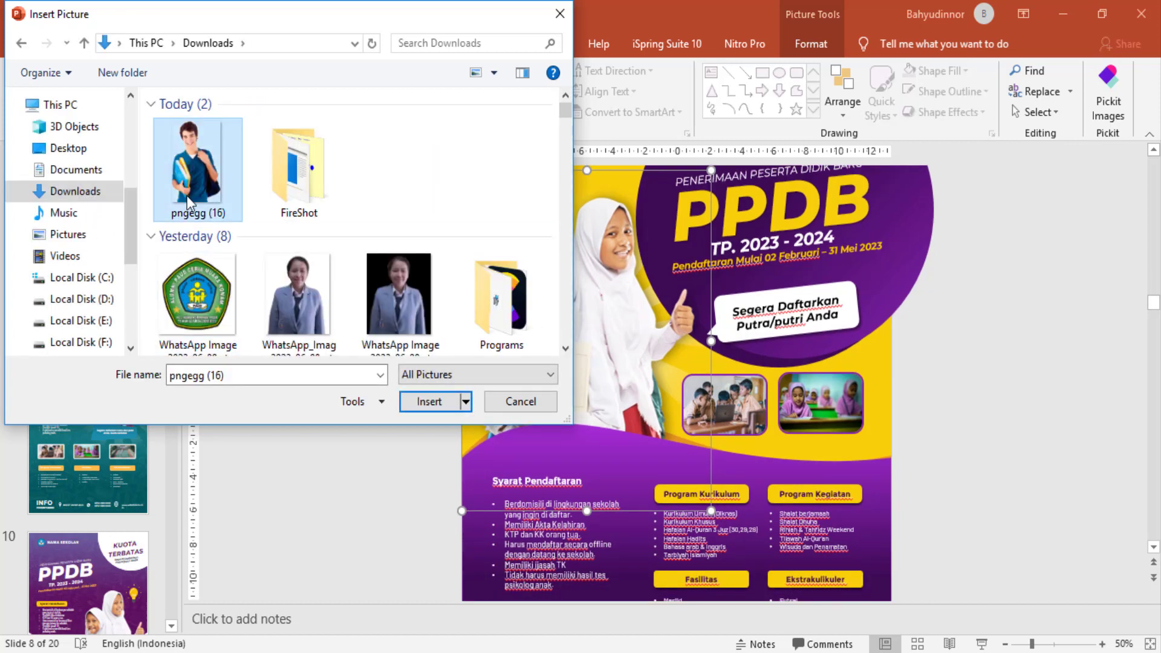
double_click(189, 180)
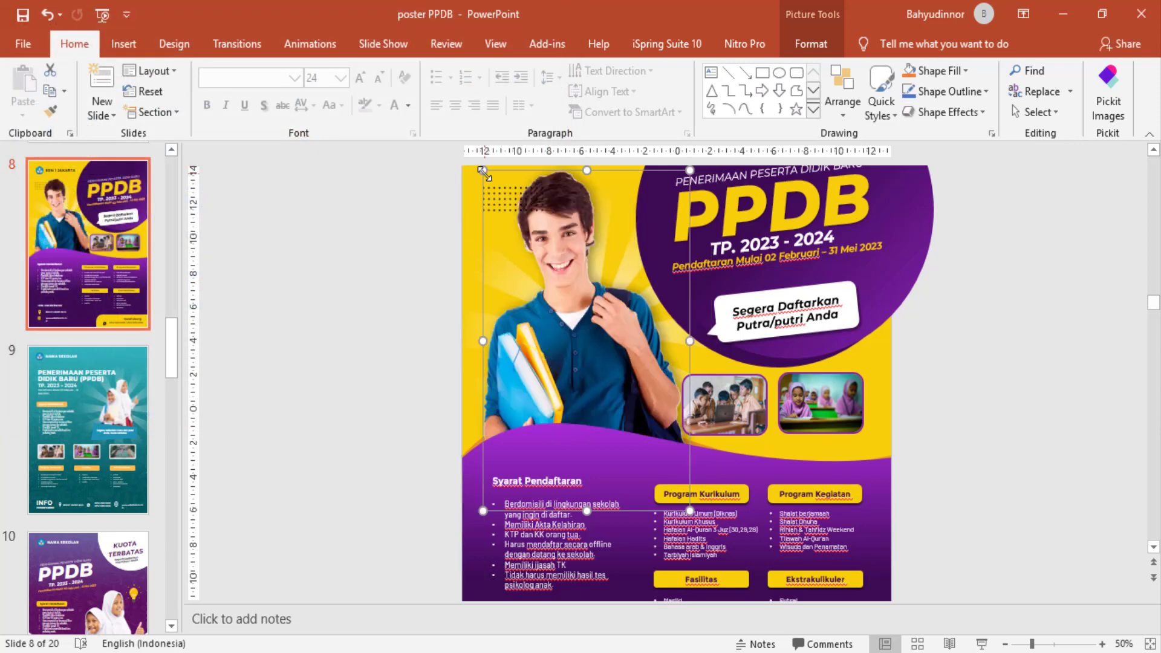
Step: Shrink the student picture and move it to the poster's upper left
left_click_drag(482, 171, 556, 292)
left_click_drag(593, 382, 565, 345)
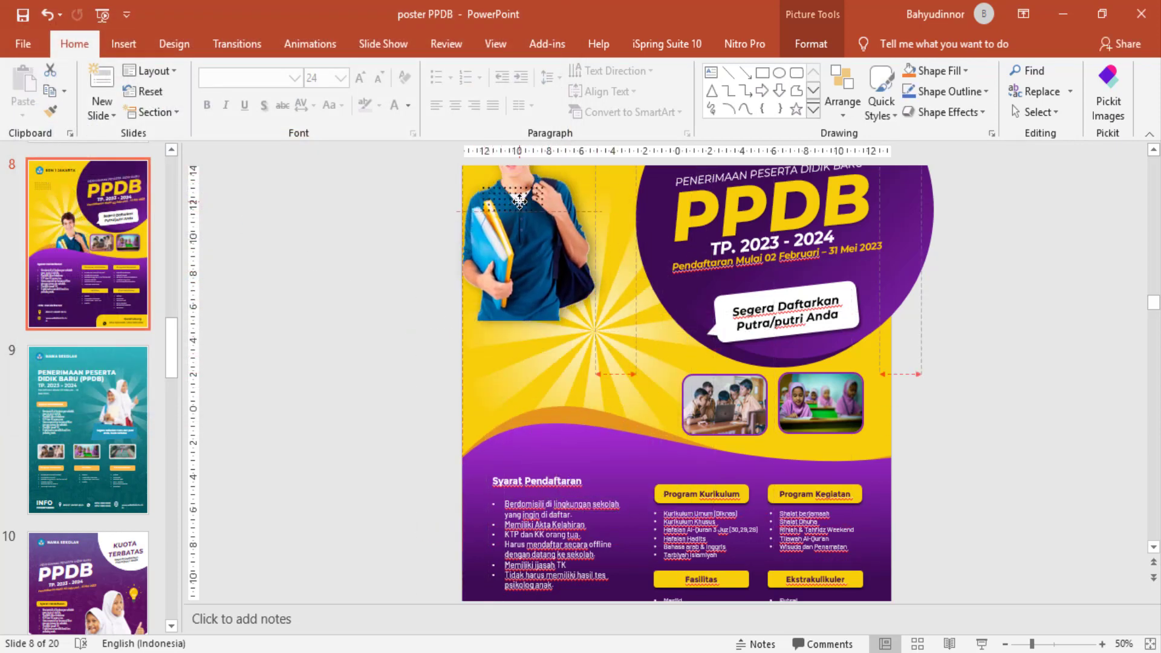
scroll(565, 345, "up", 1)
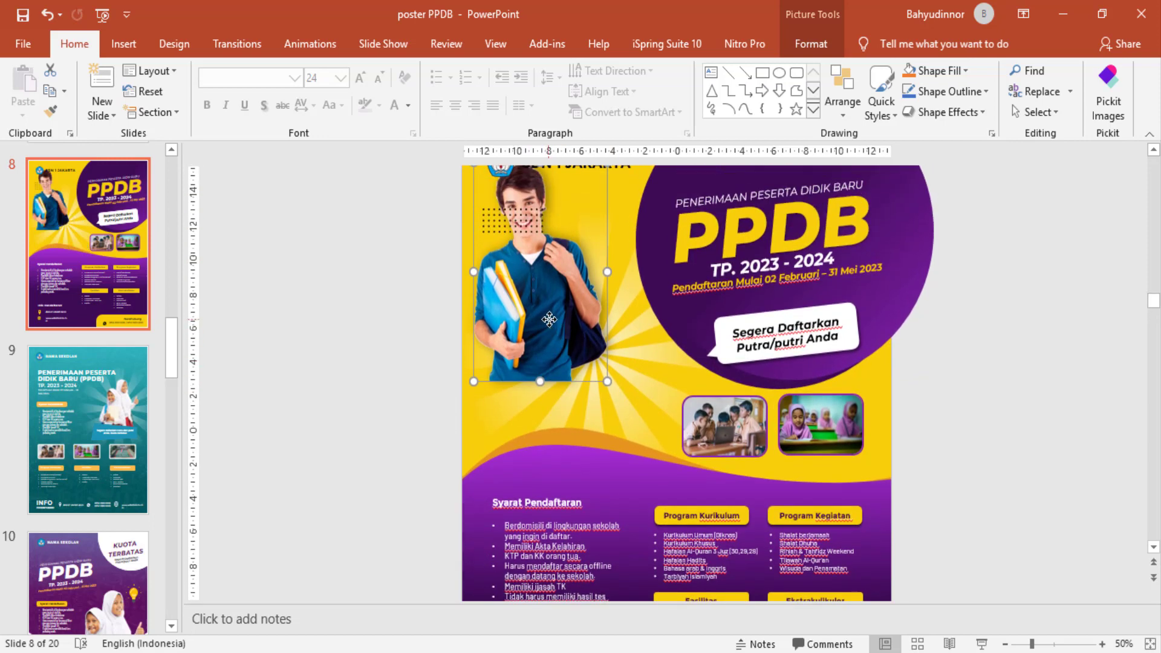
left_click_drag(564, 345, 556, 345)
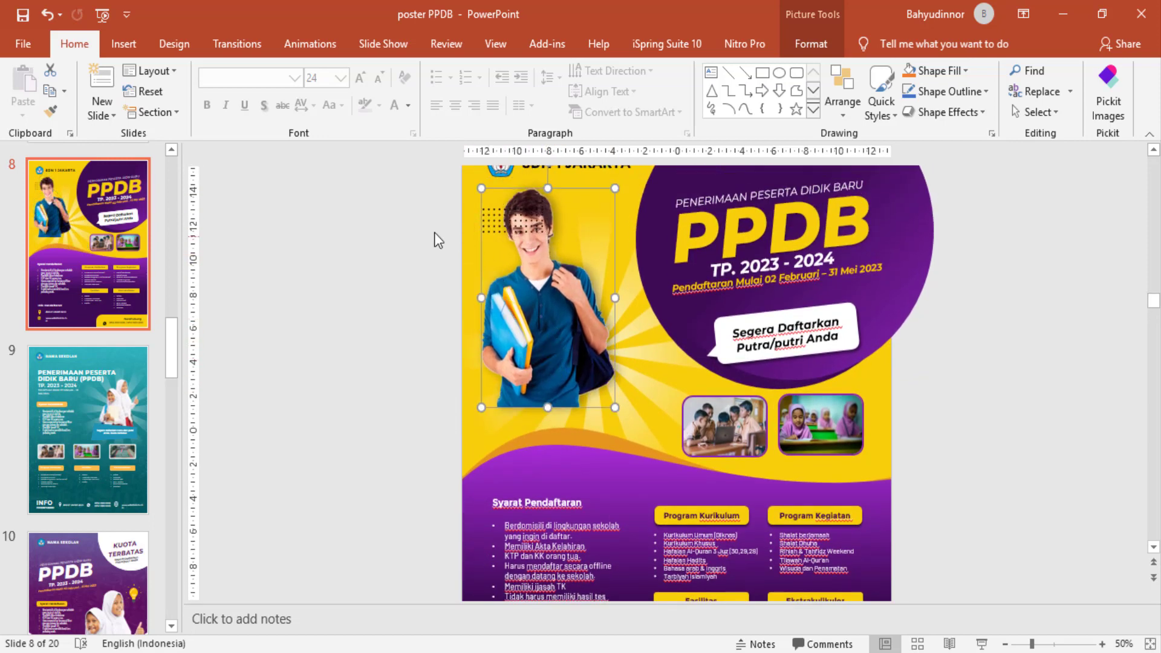
Step: Marquee-select the dotted pattern shape above the student
left_click(434, 245)
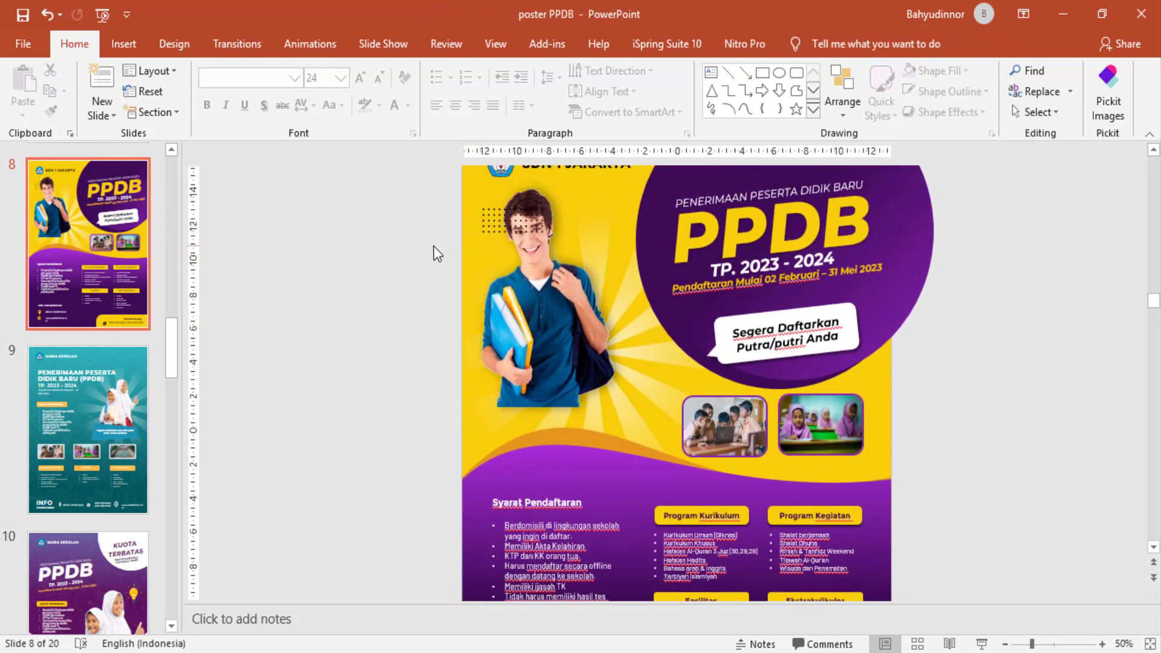
scroll(434, 246, "up", 1)
left_click(401, 289)
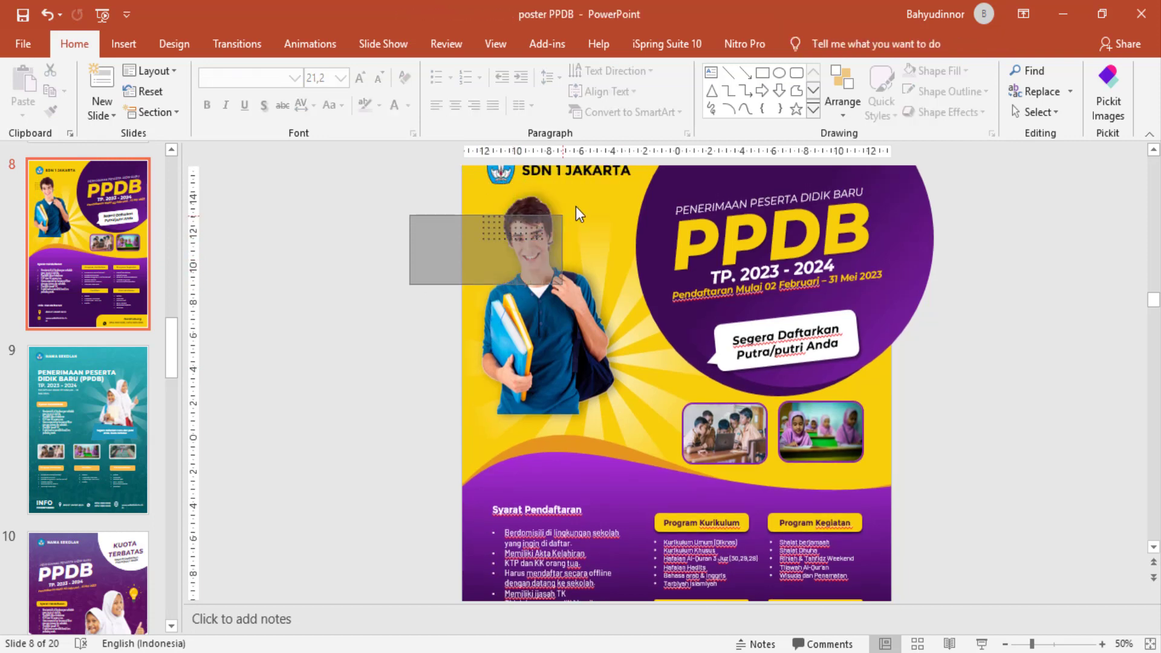
left_click_drag(401, 289, 577, 181)
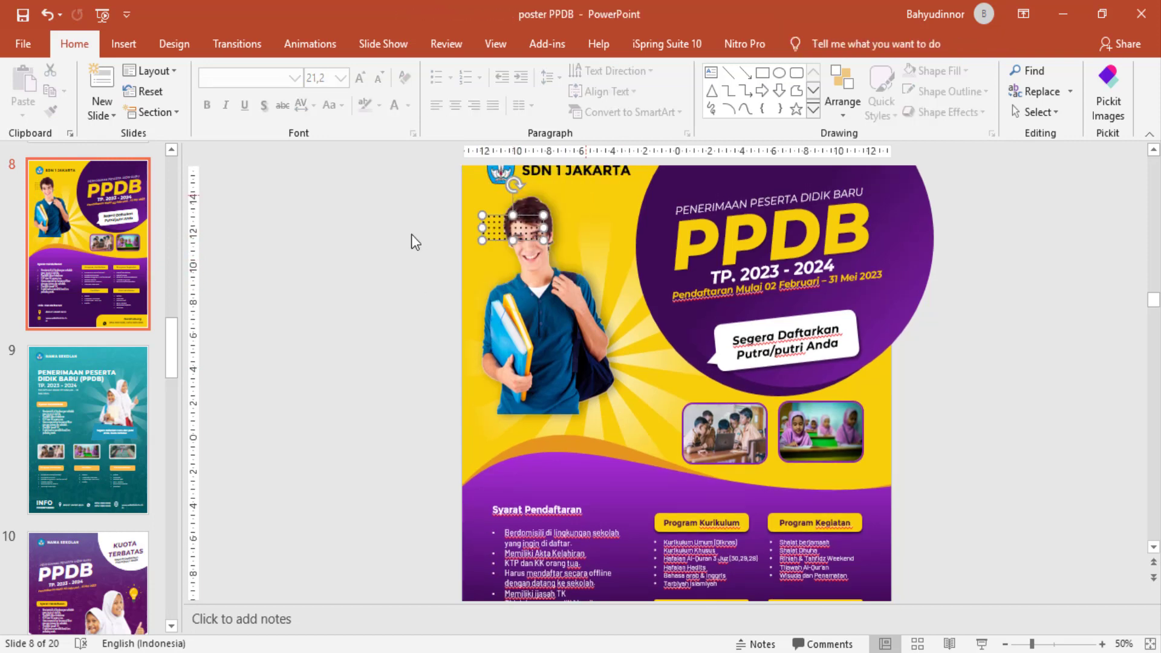
Step: Send the dotted pattern shape to the back, behind the student
right_click(483, 235)
key("Escape")
left_click_drag(358, 293, 586, 194)
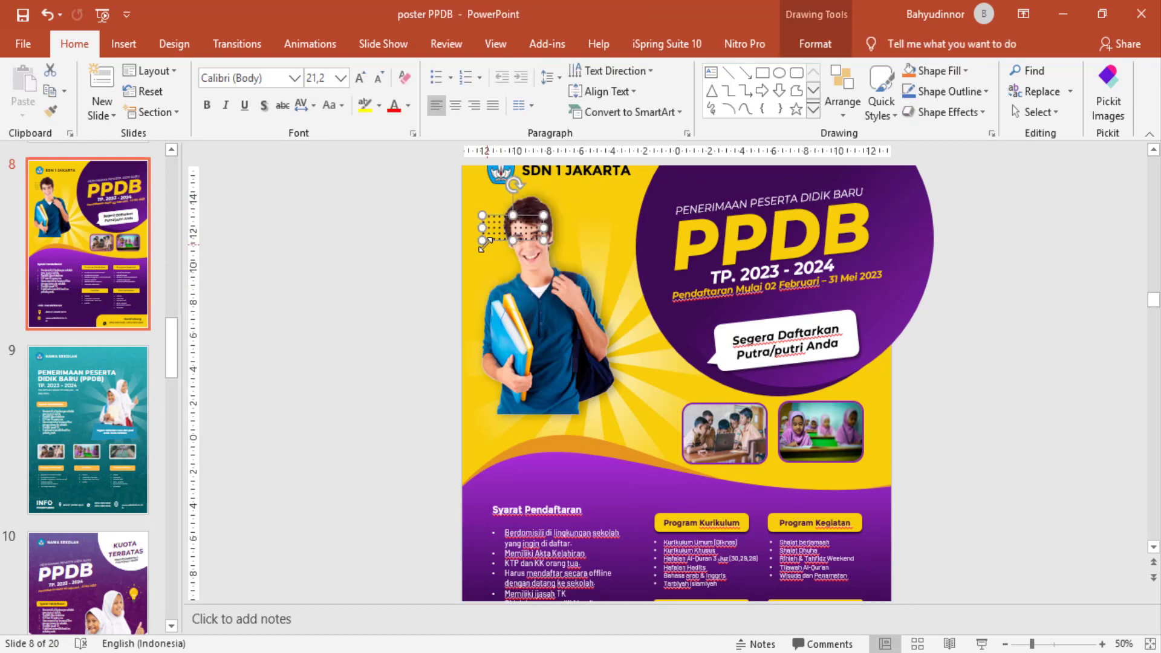
right_click(482, 245)
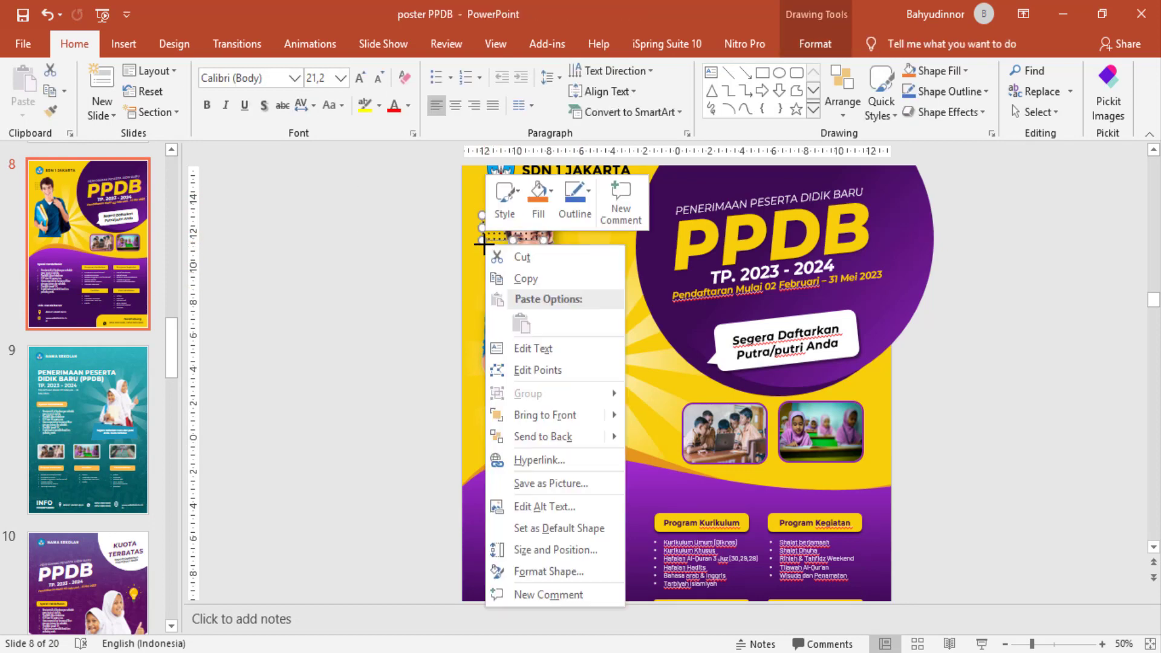
left_click(536, 434)
Step: Enlarge the student picture and nudge it to fill the poster's upper left
left_click(394, 373)
left_click(520, 341)
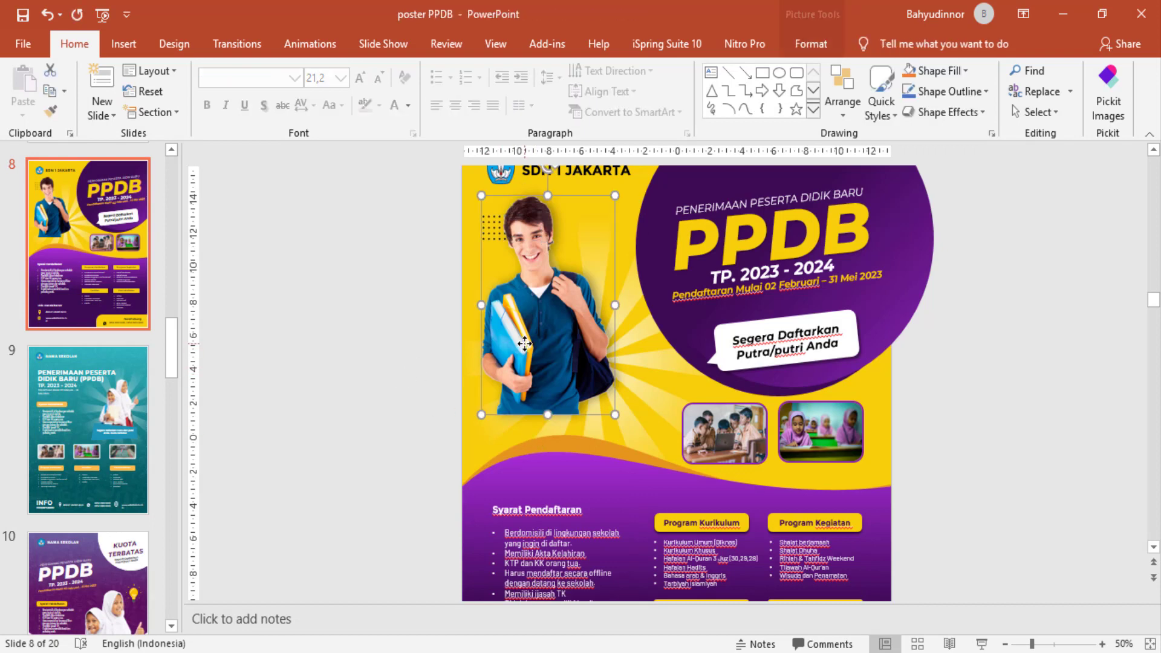
left_click_drag(614, 414, 653, 477)
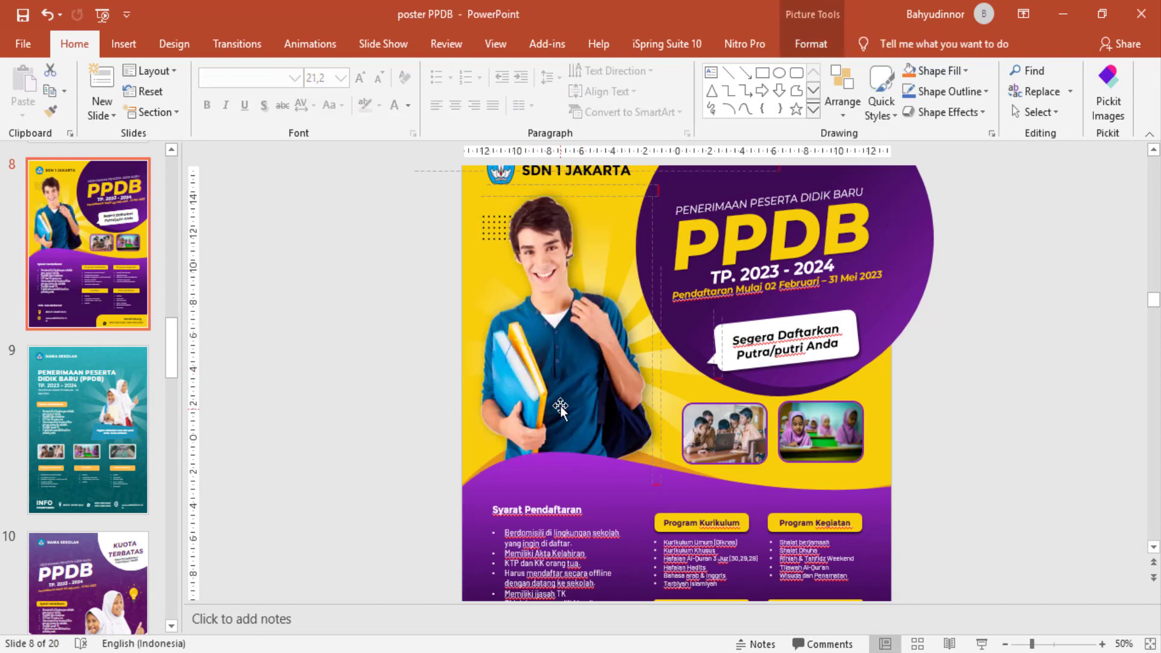
left_click_drag(560, 398, 567, 400)
left_click(380, 371)
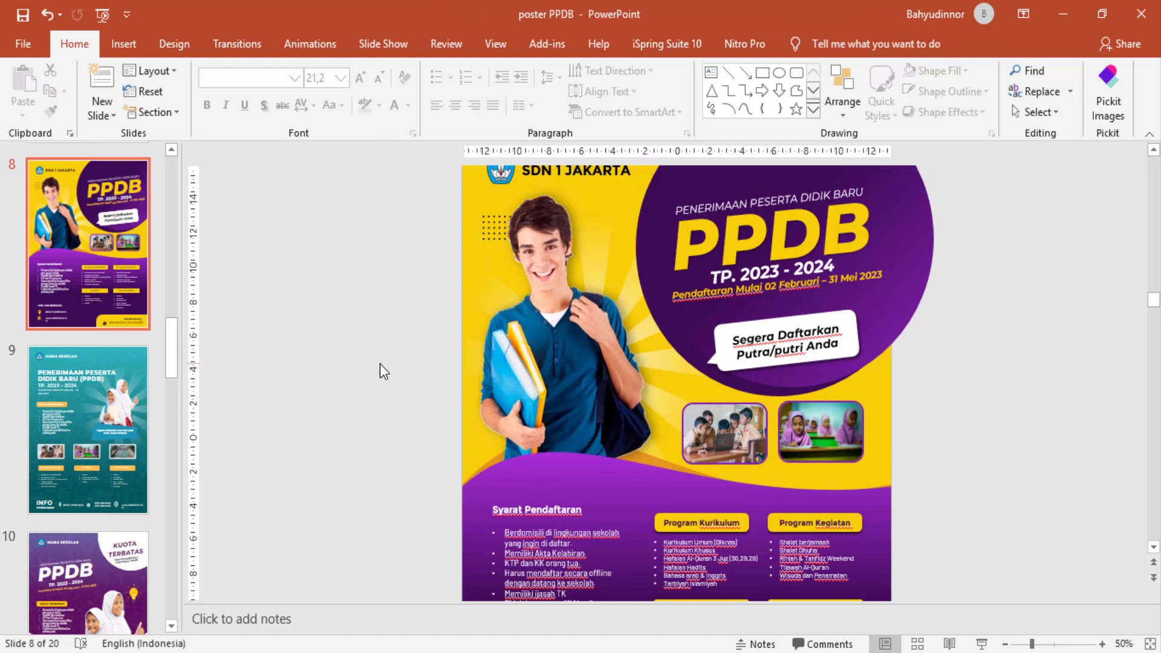
Step: Zoom to 125% over the classroom photos and select the left photo
scroll(750, 418, "up", 1)
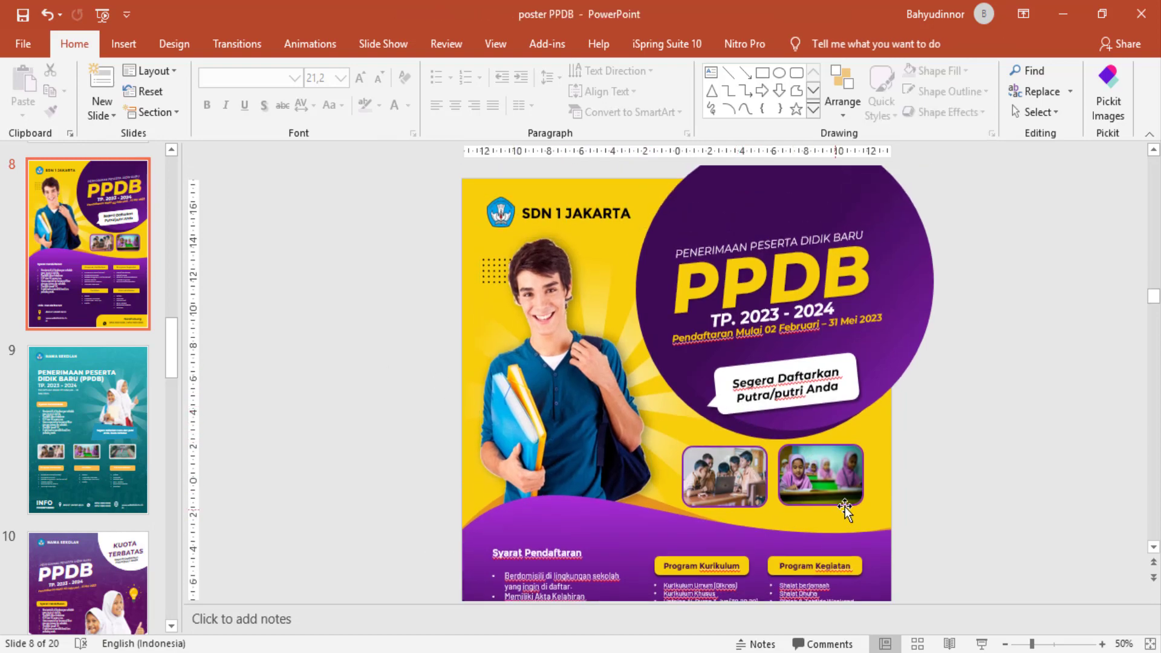
scroll(848, 503, "up", 5, "ctrl")
scroll(666, 360, "up", 2)
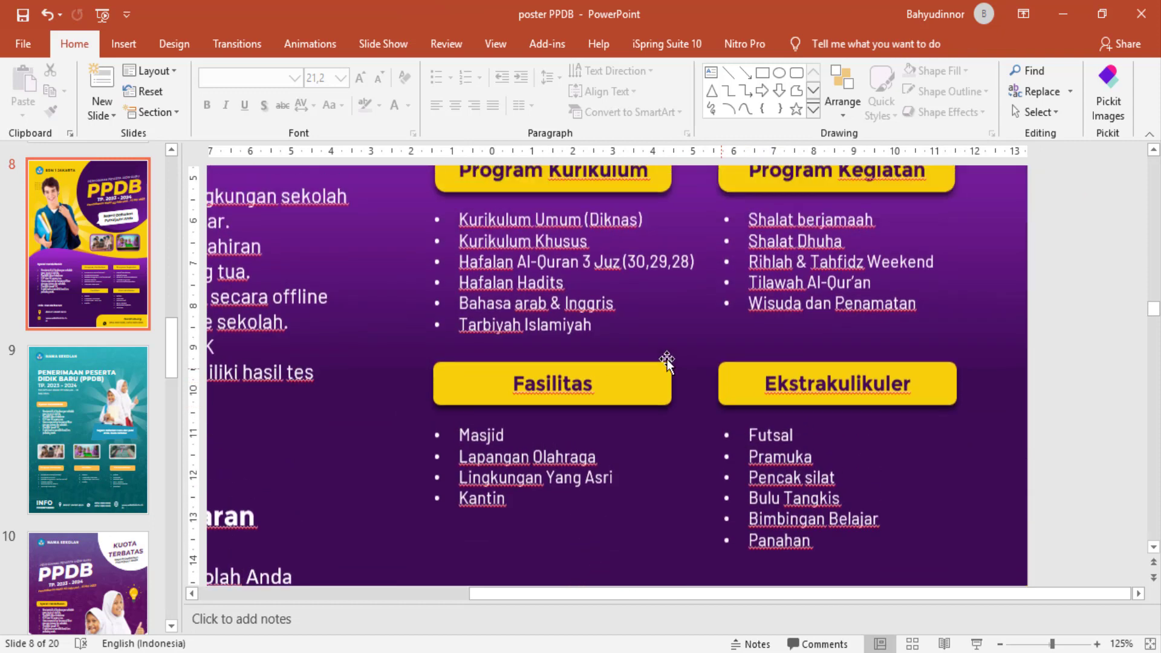
scroll(666, 359, "up", 2)
scroll(654, 356, "up", 2)
scroll(653, 356, "up", 1)
left_click(624, 256)
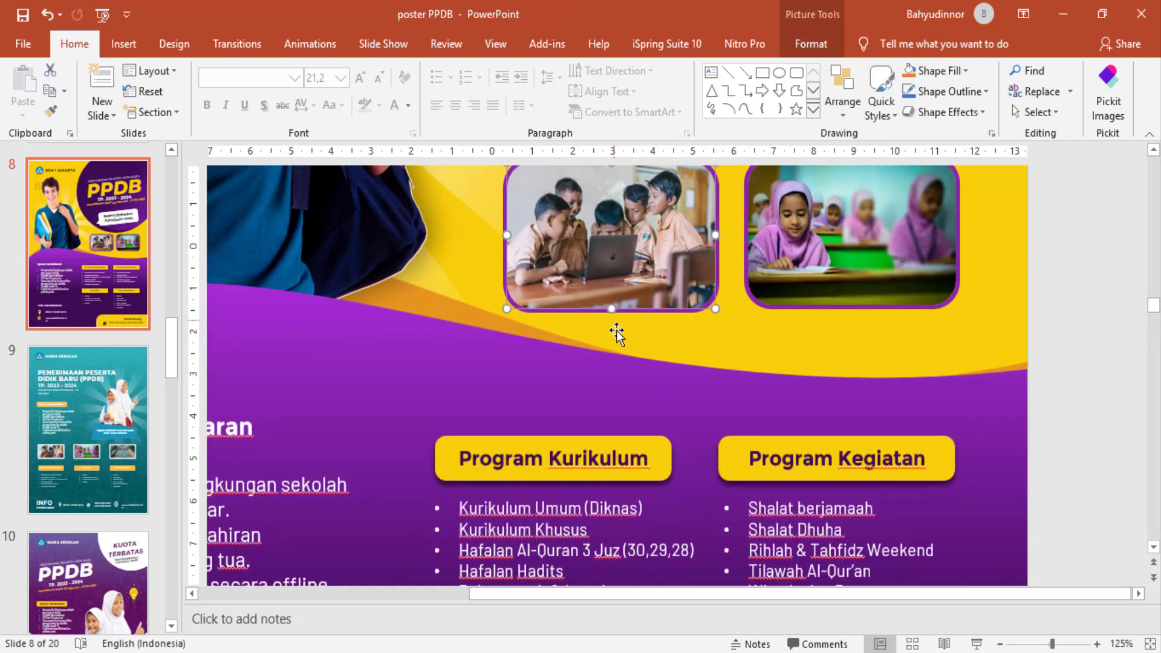
scroll(617, 334, "up", 1)
left_click_drag(576, 301, 593, 289)
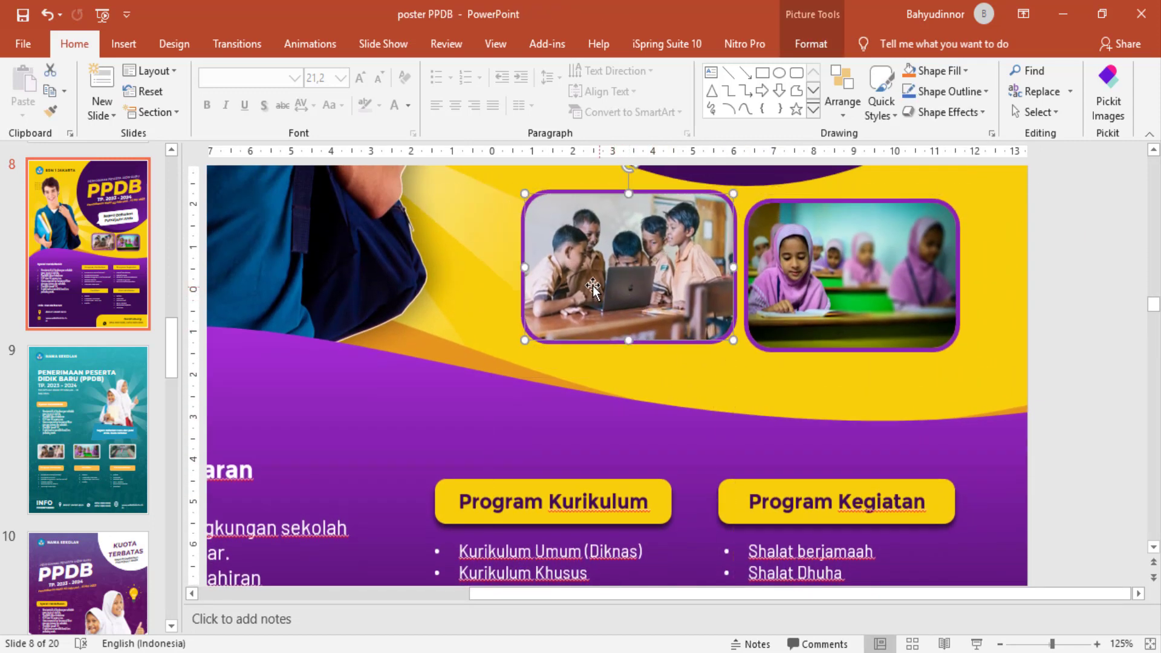
key("ctrl+z")
Step: Delete the left classroom photo and restore it with Ctrl+Z
key("Delete")
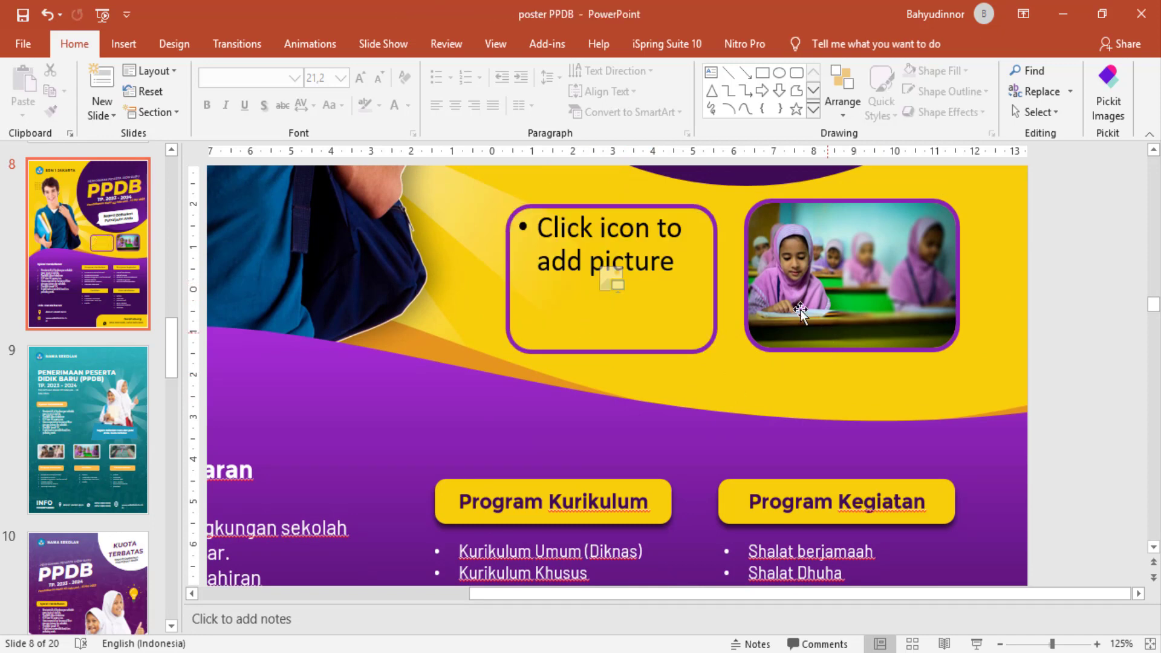
key("ctrl+z")
left_click(1089, 339)
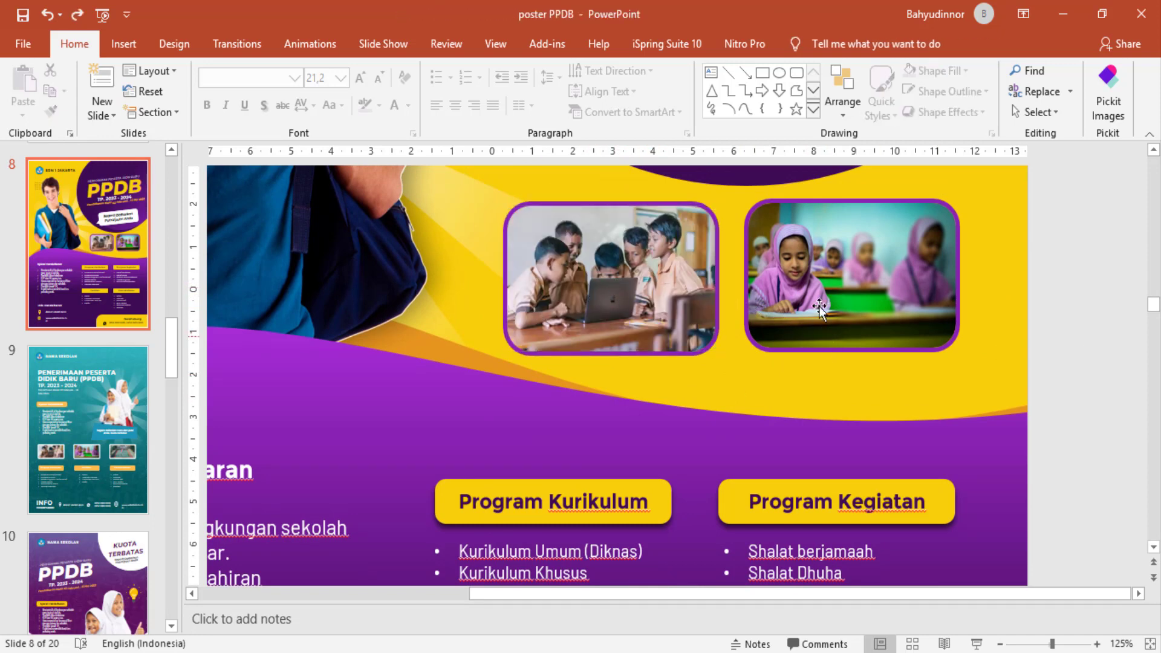
left_click(594, 273)
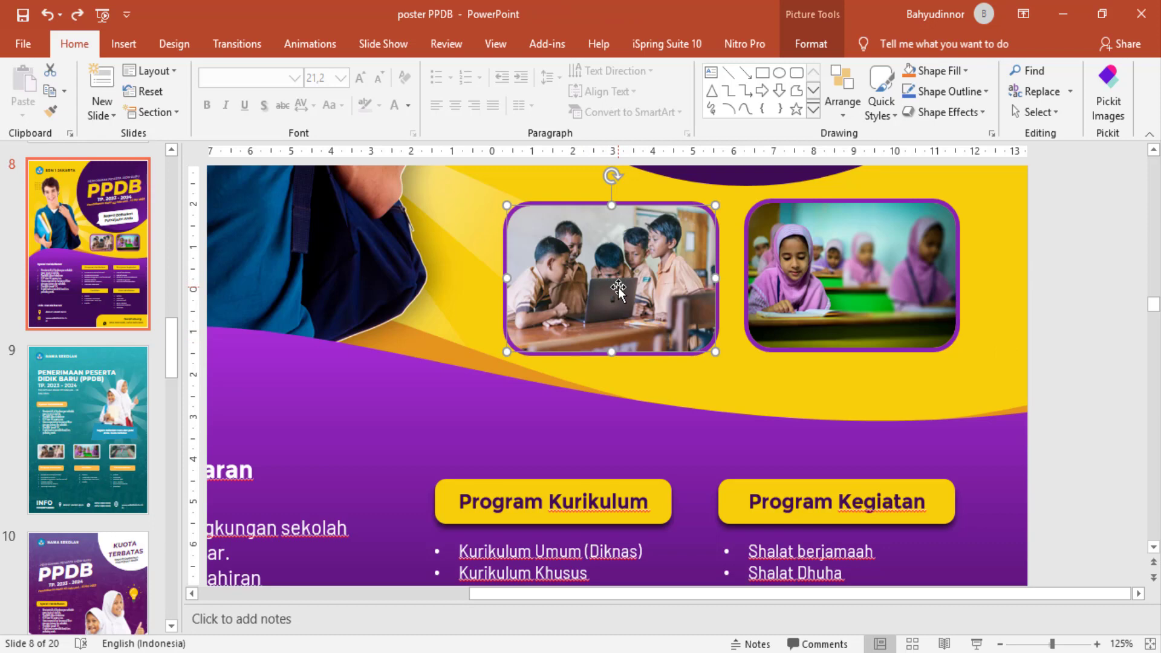
key("Delete")
key("ctrl+z")
Step: Swap the left classroom photo for the gbr 2 cartoon from the Pictures folder
right_click(619, 270)
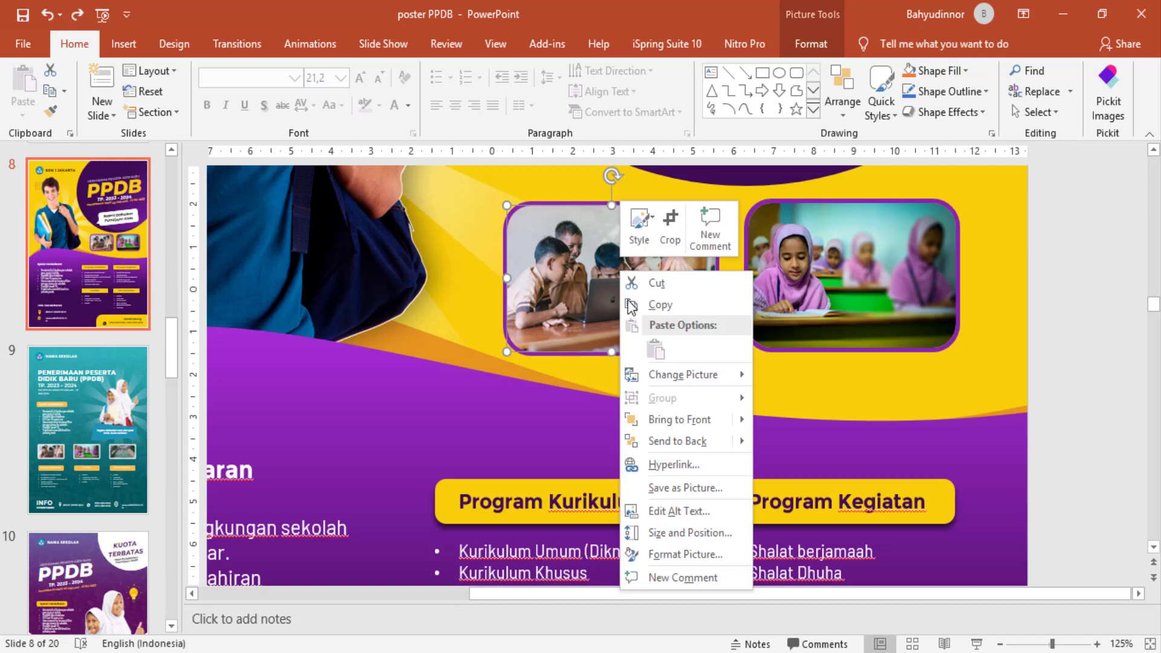
mouse_move(684, 375)
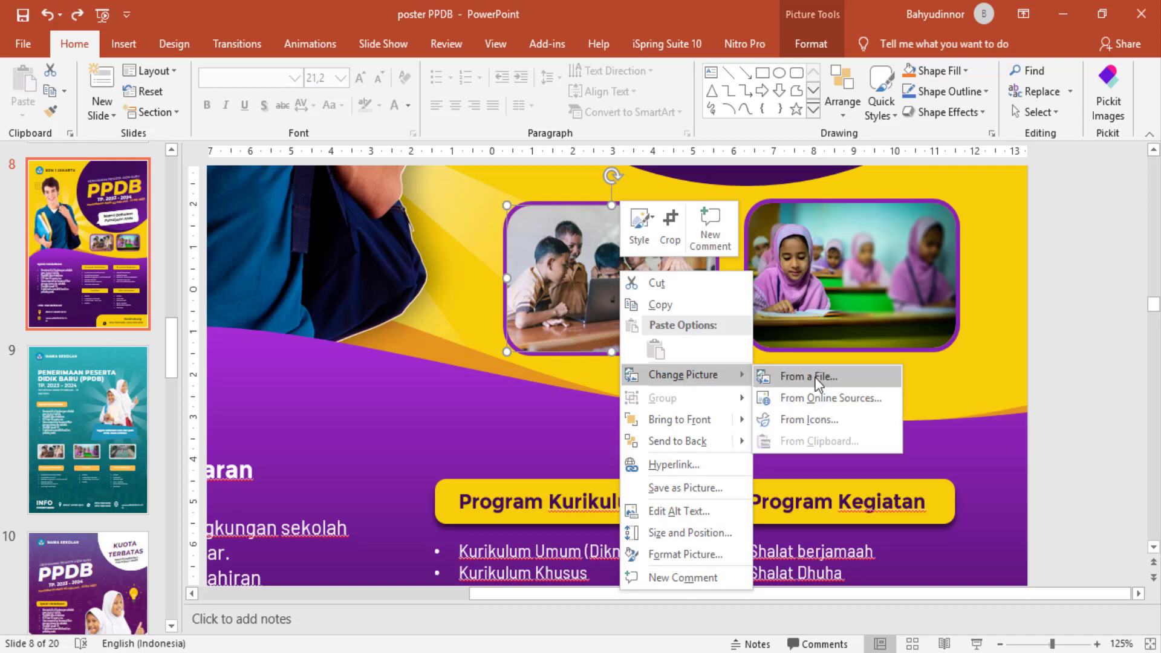
left_click(816, 378)
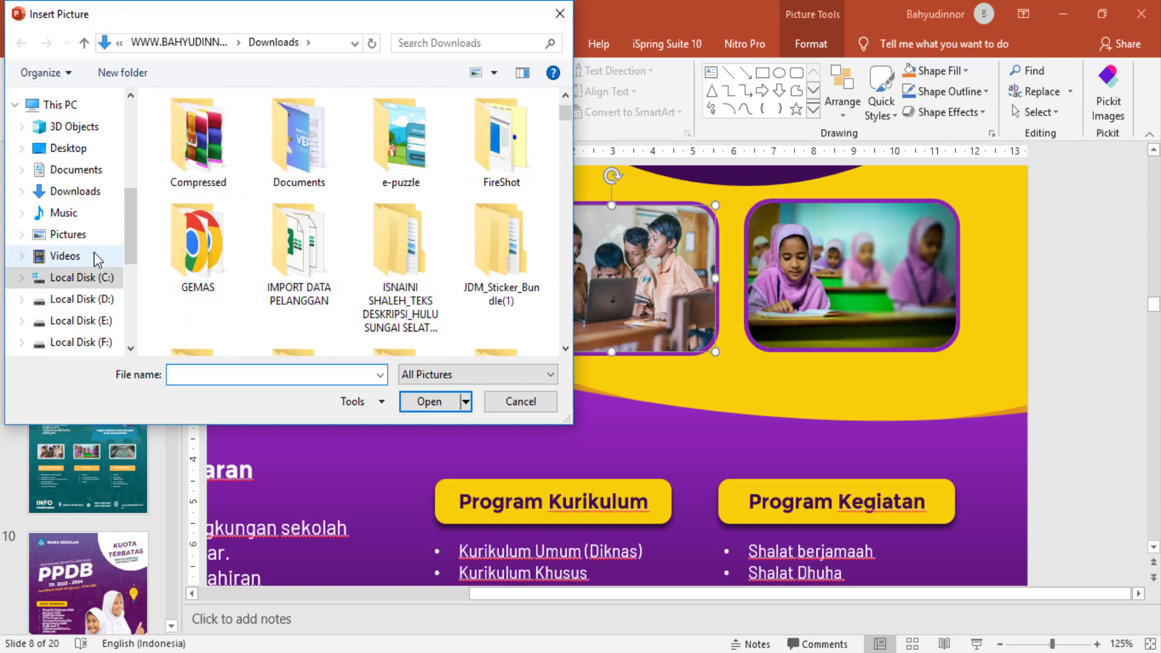
double_click(397, 144)
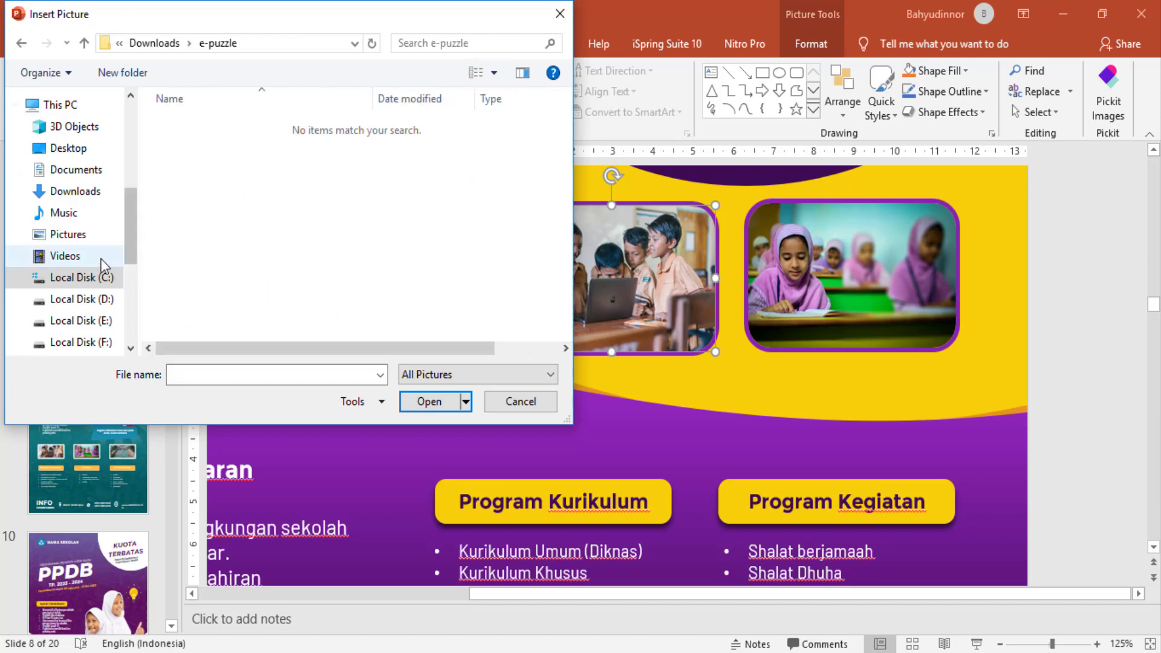
left_click(67, 234)
scroll(303, 254, "down", 3)
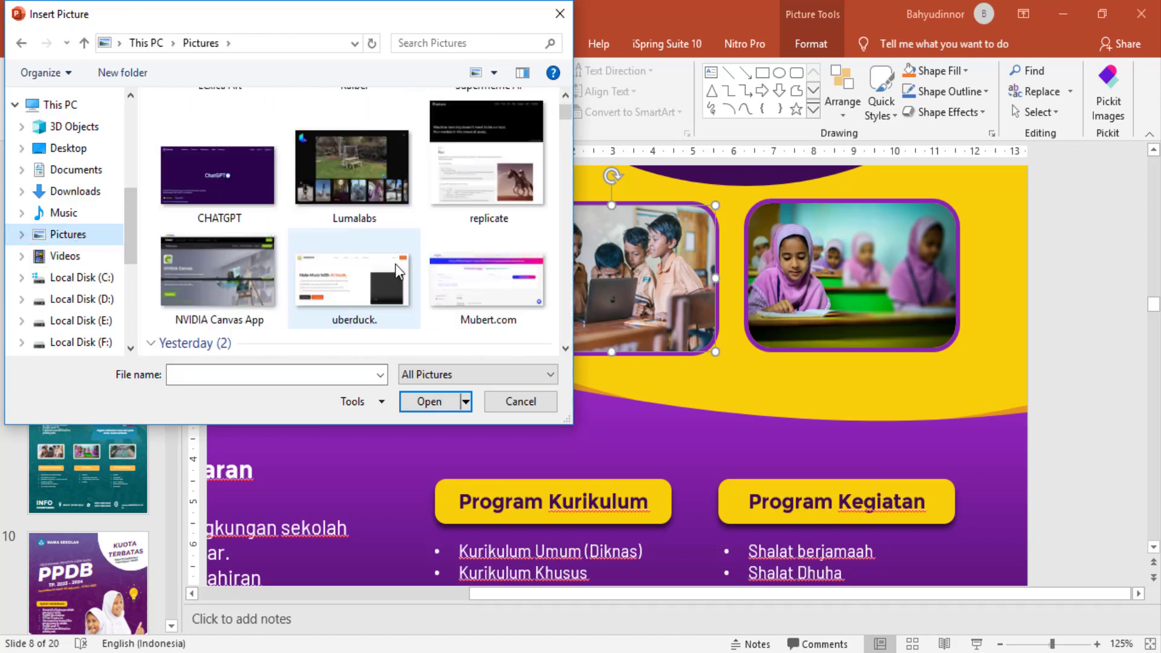
scroll(444, 271, "down", 5)
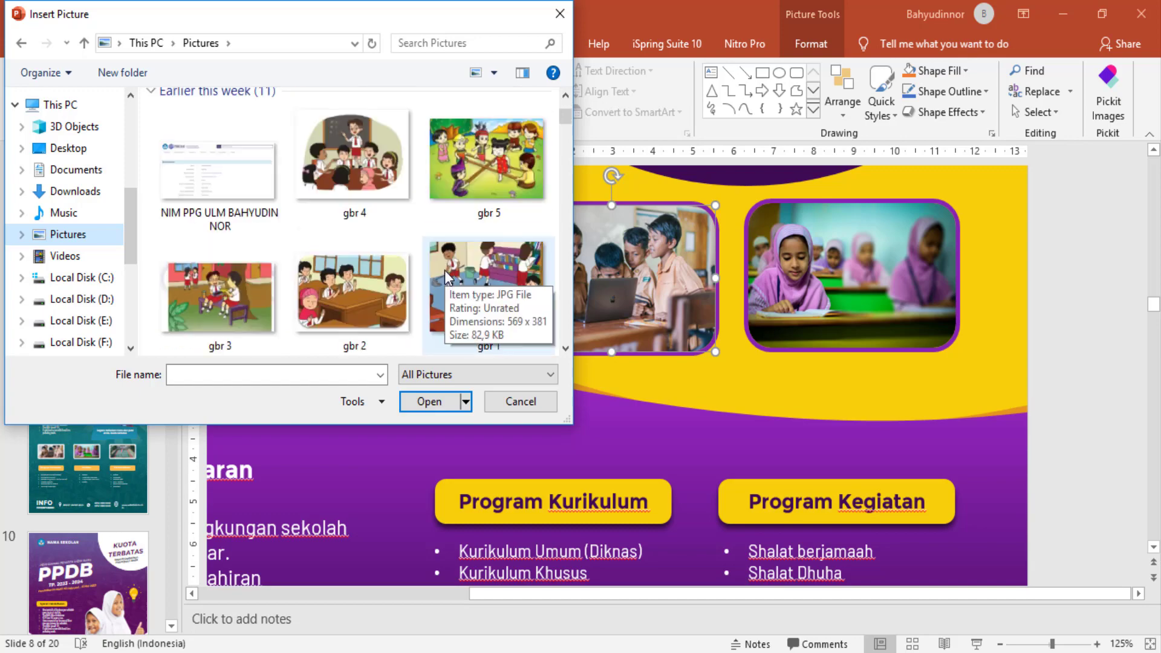
left_click(339, 299)
double_click(345, 295)
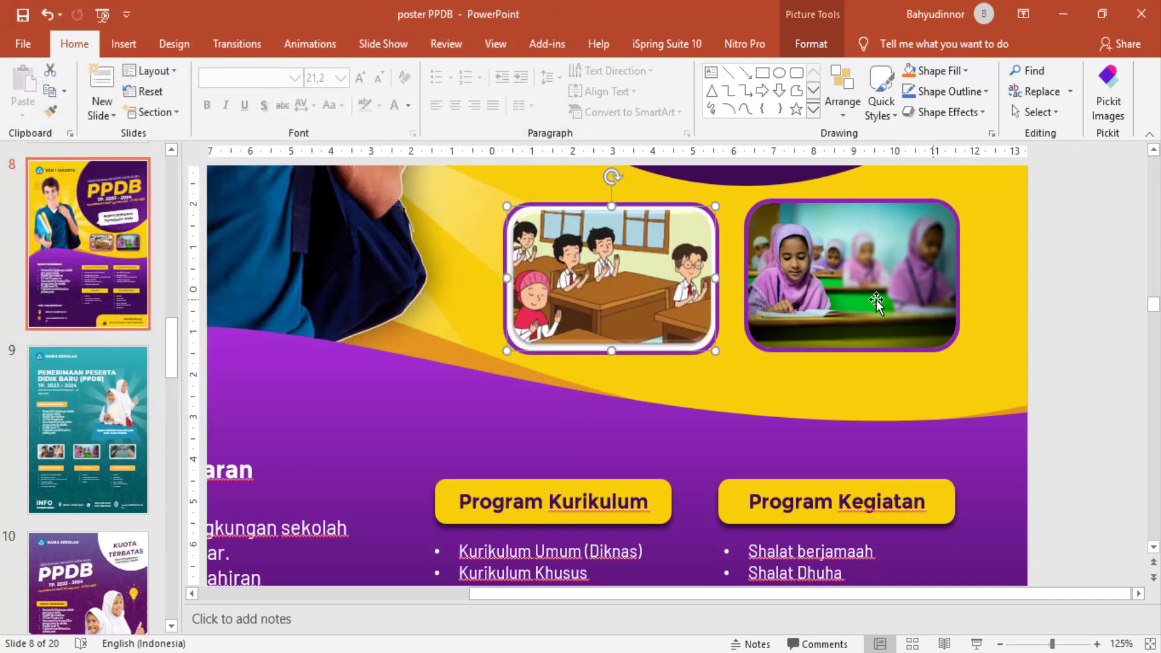
left_click(846, 292)
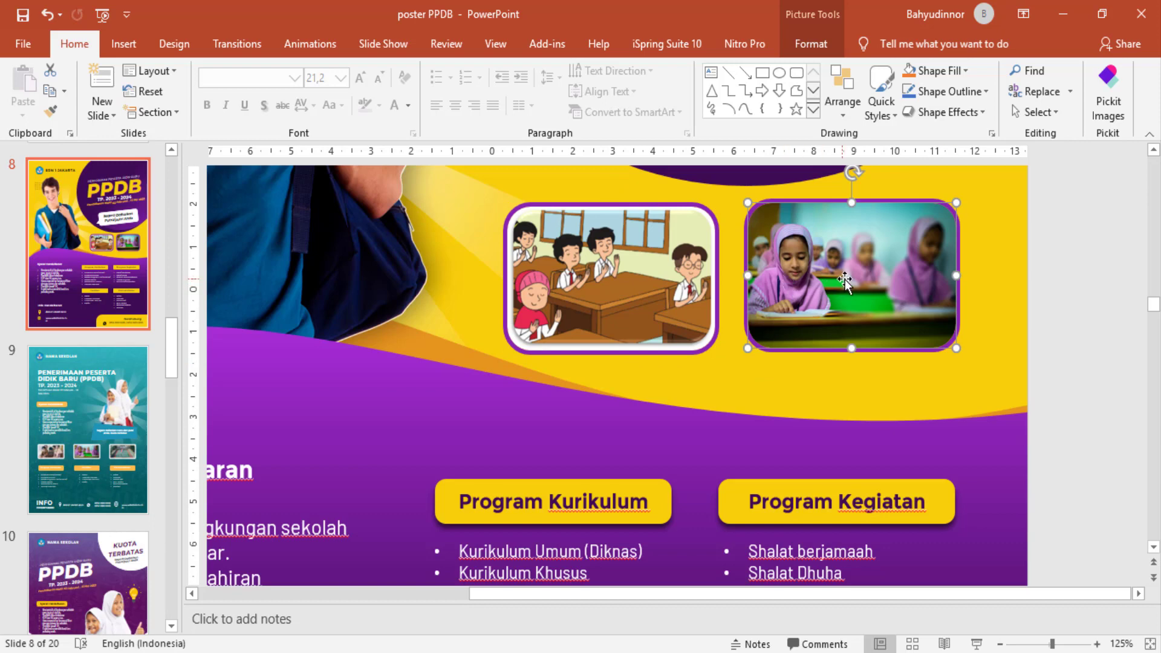
Step: Delete the right classroom photo, leaving an empty picture frame
left_click(1081, 310)
left_click(901, 296)
key("Delete")
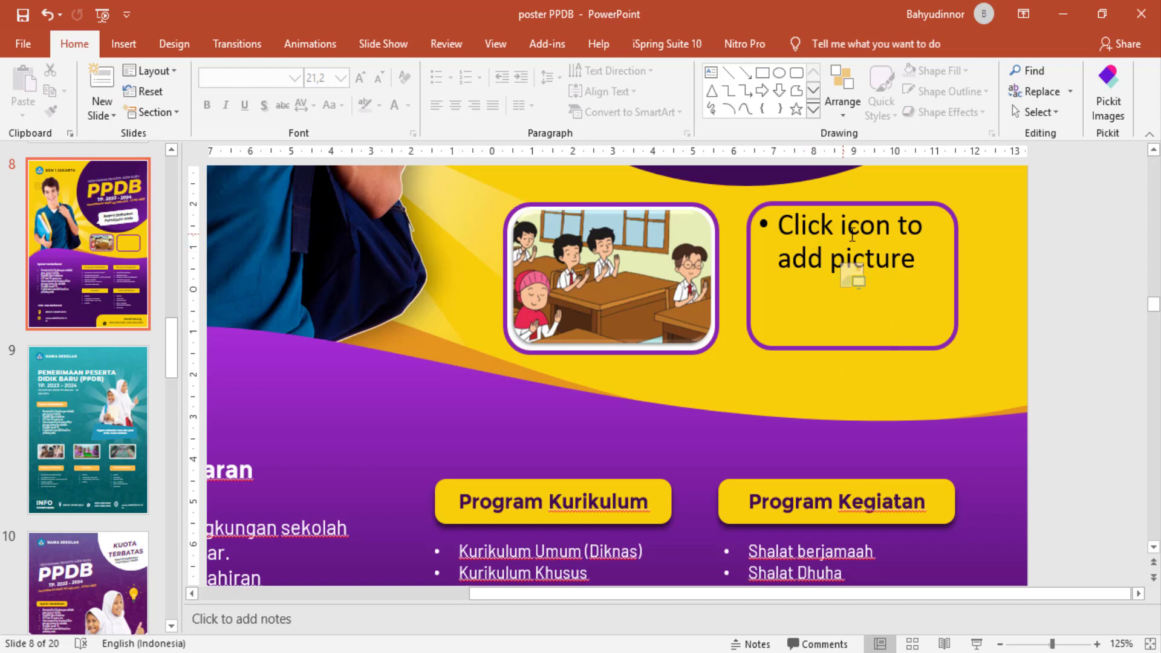
left_click(852, 277)
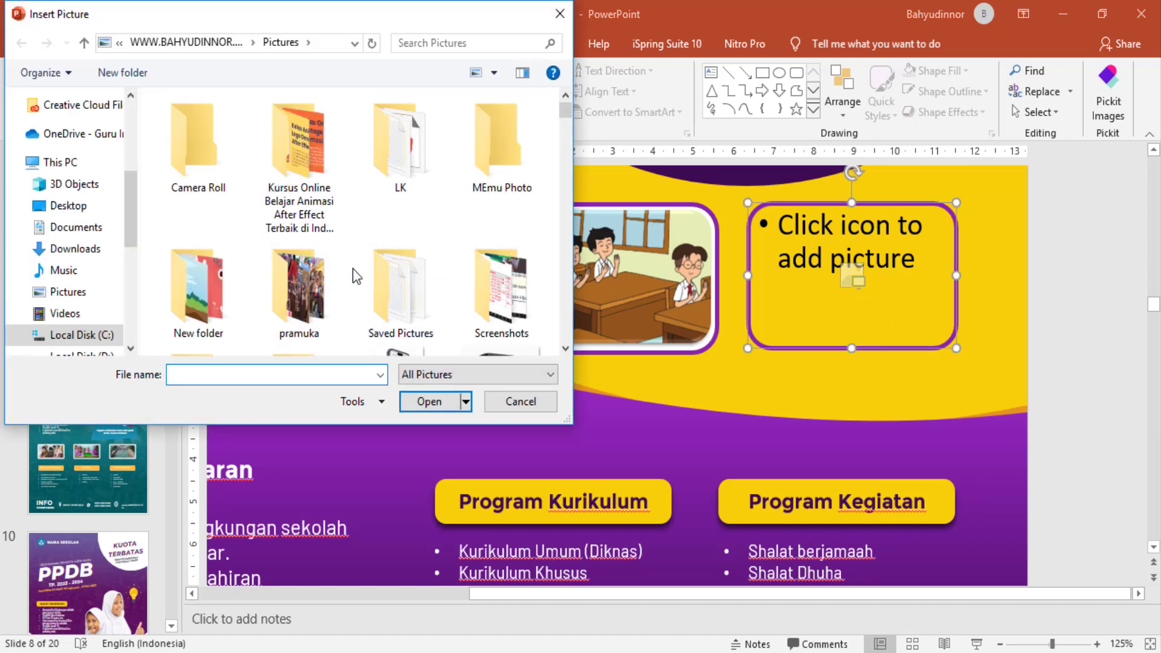
Step: Insert gbr 1 from the Pictures folder into the empty frame
scroll(355, 270, "down", 5)
scroll(363, 269, "down", 5)
scroll(358, 275, "down", 5)
scroll(356, 260, "down", 5)
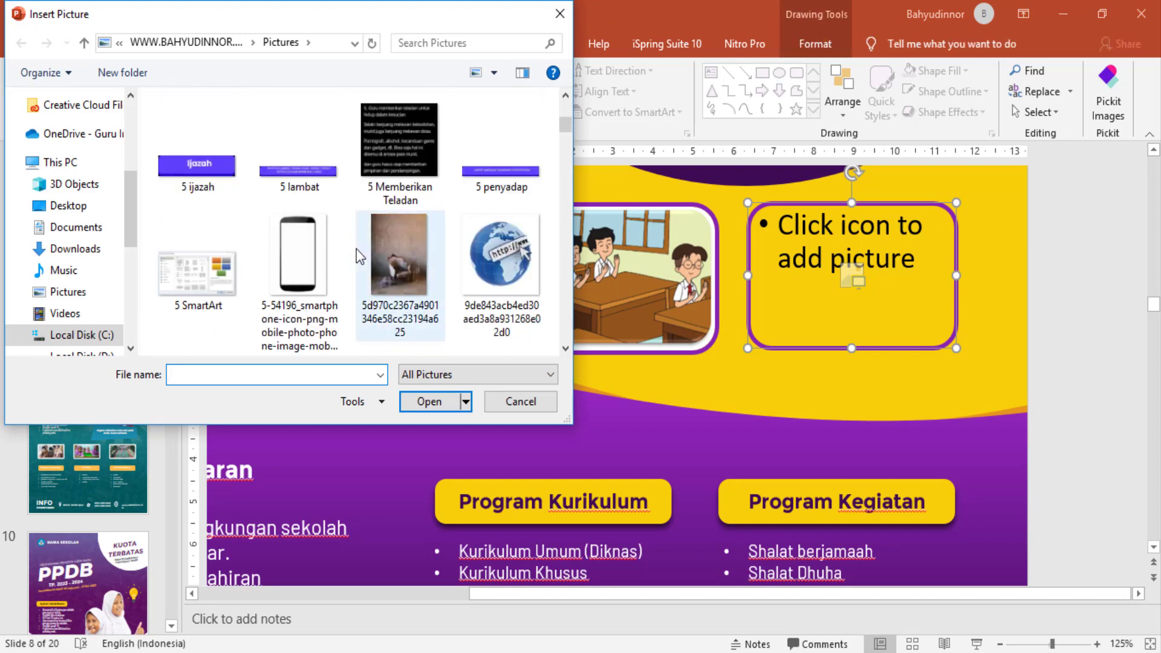
scroll(356, 254, "down", 5)
scroll(349, 252, "down", 3)
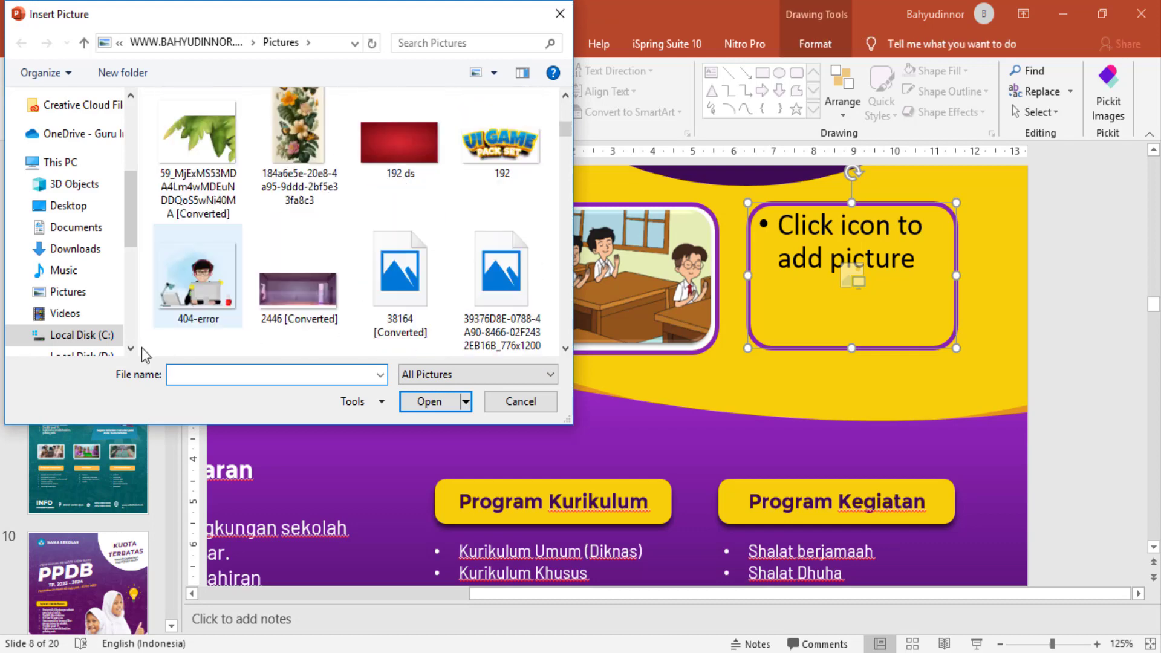
left_click(69, 292)
scroll(425, 223, "down", 5)
scroll(423, 224, "down", 5)
scroll(424, 224, "up", 2)
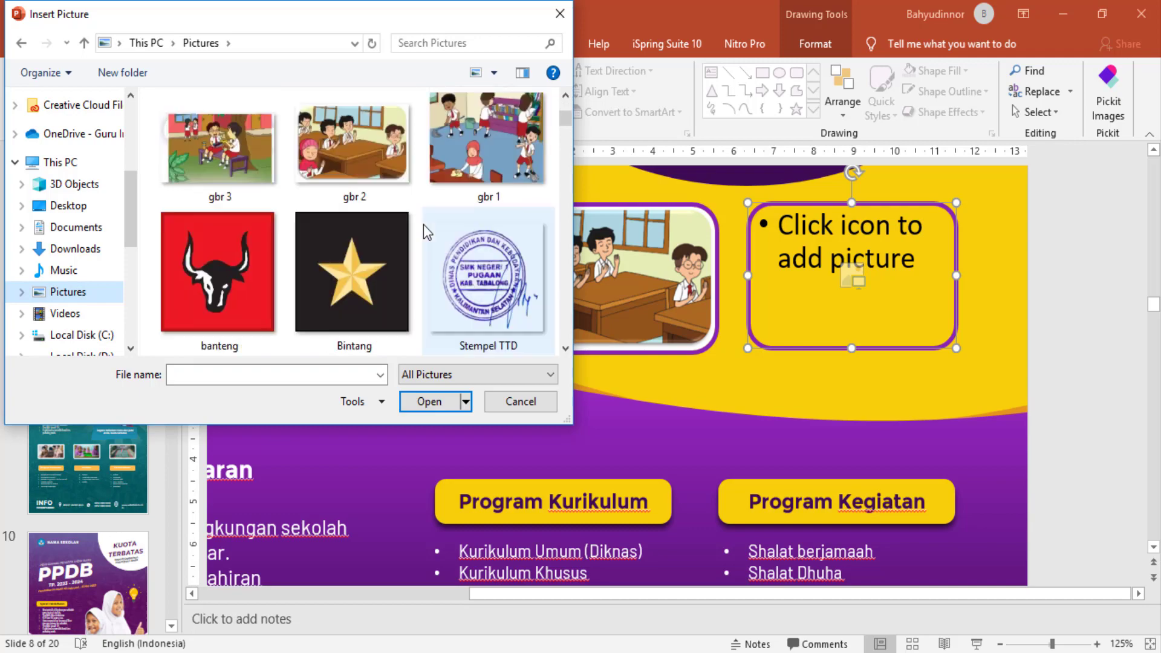
scroll(424, 224, "up", 1)
left_click(499, 276)
scroll(481, 264, "down", 1)
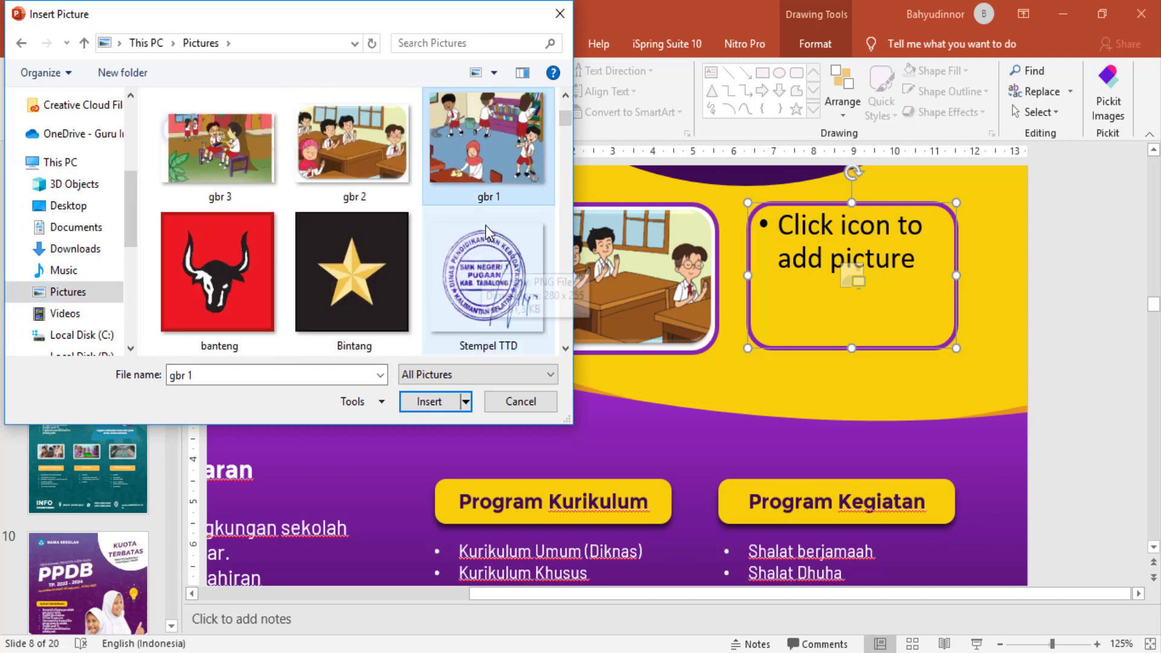
double_click(492, 144)
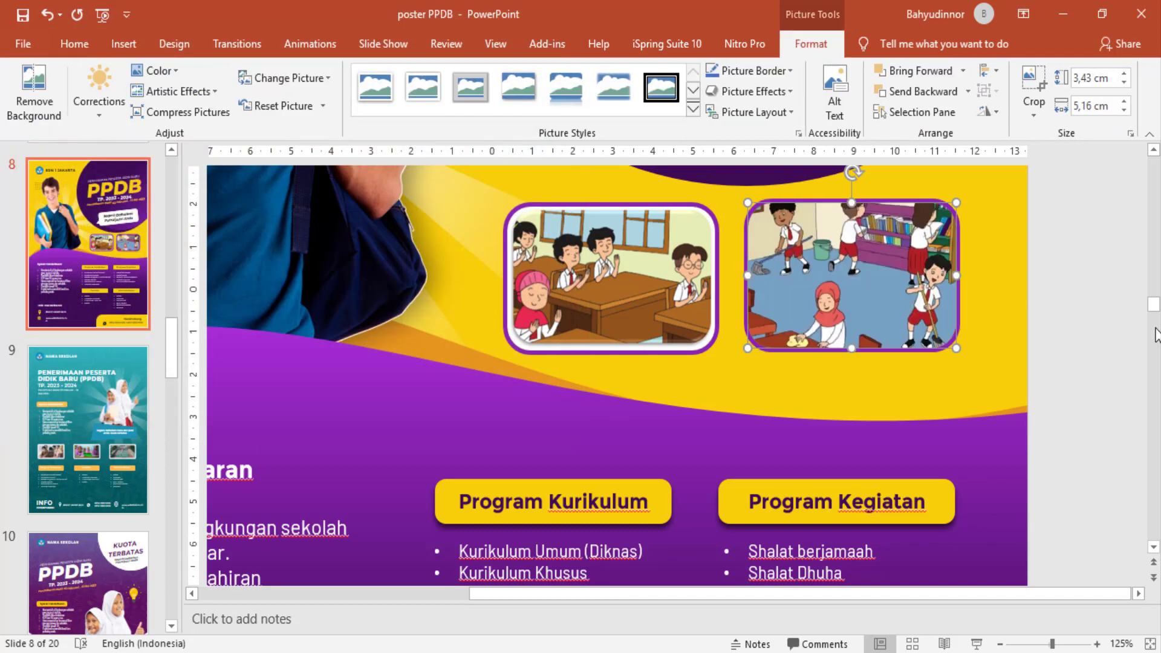
left_click(1070, 327)
scroll(492, 313, "down", 5)
scroll(510, 309, "down", 2)
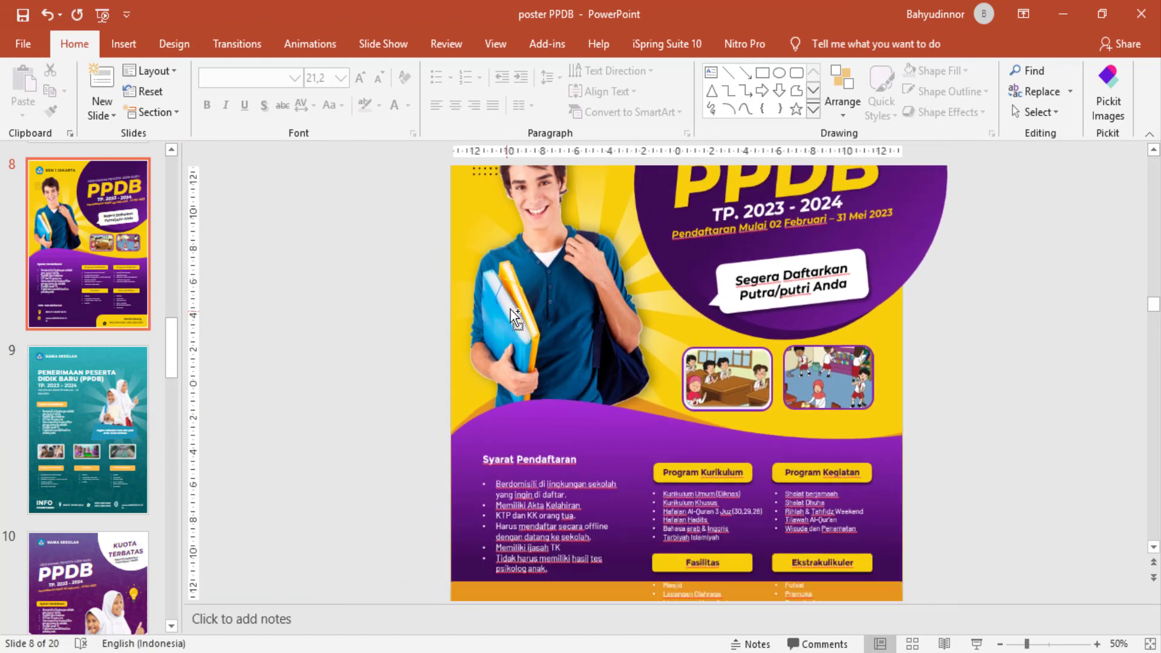
scroll(511, 310, "down", 1, "ctrl")
scroll(717, 256, "up", 1)
scroll(673, 322, "down", 1)
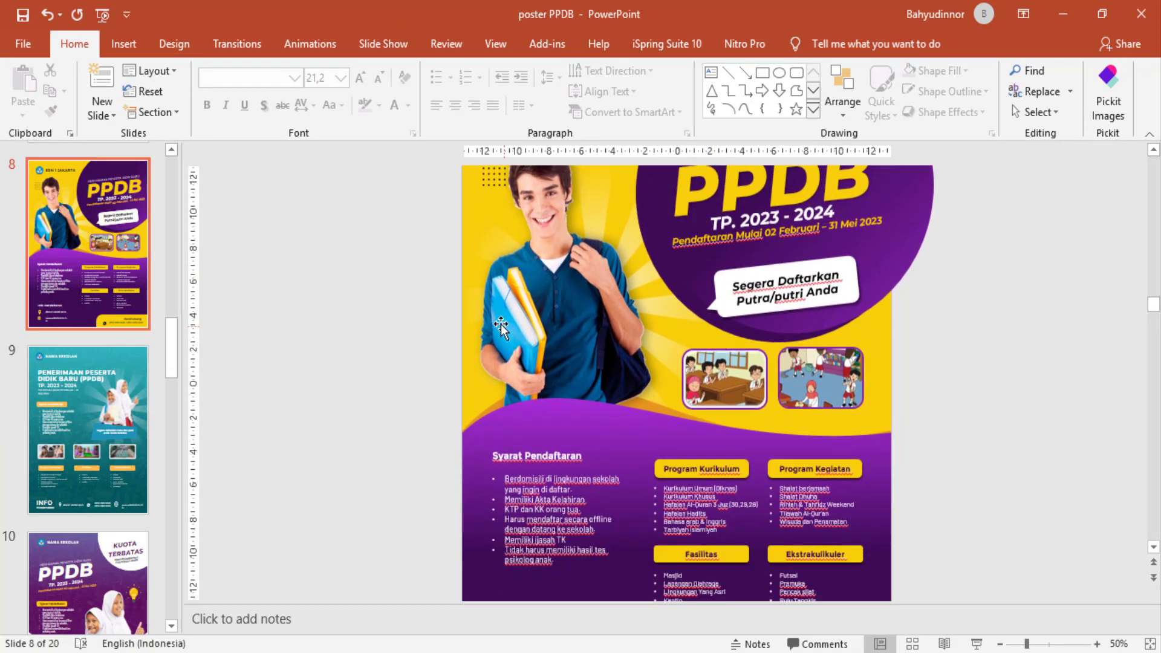
scroll(507, 521, "down", 2)
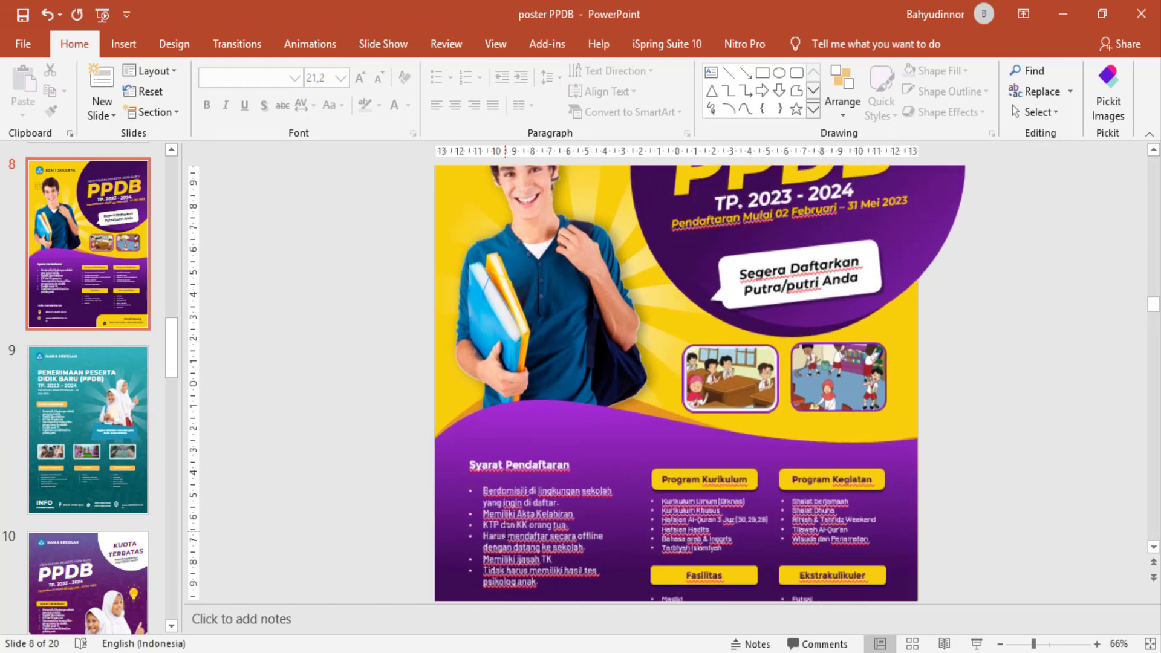
scroll(545, 456, "up", 5, "ctrl")
left_click_drag(553, 593, 340, 597)
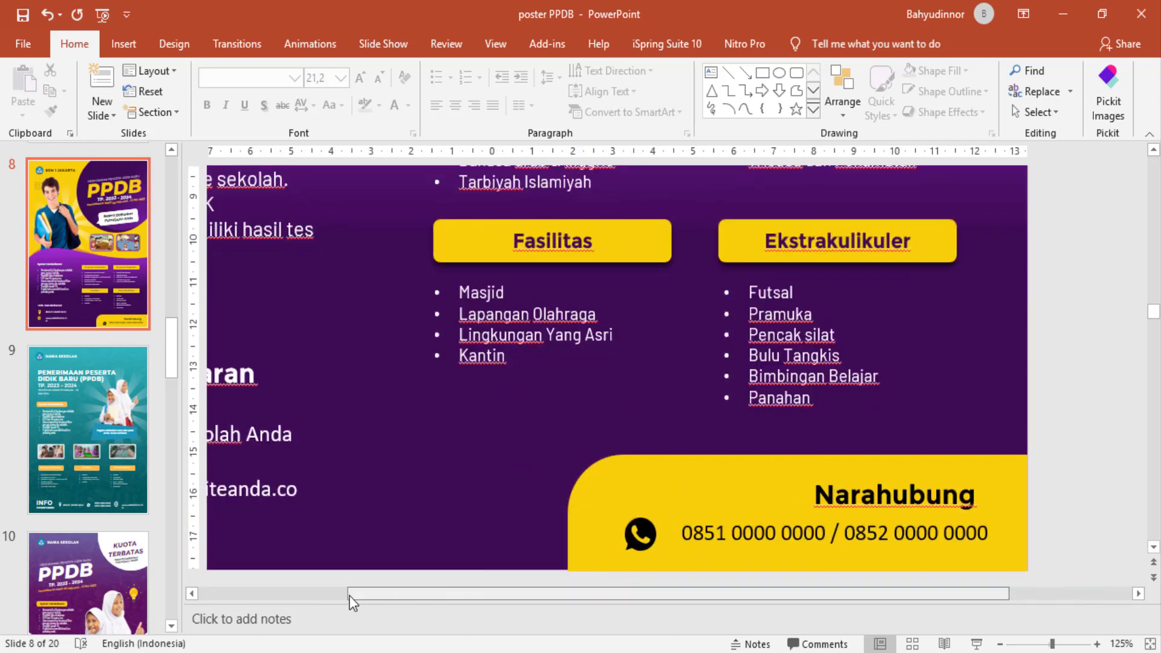
scroll(429, 400, "up", 2)
scroll(428, 400, "up", 2)
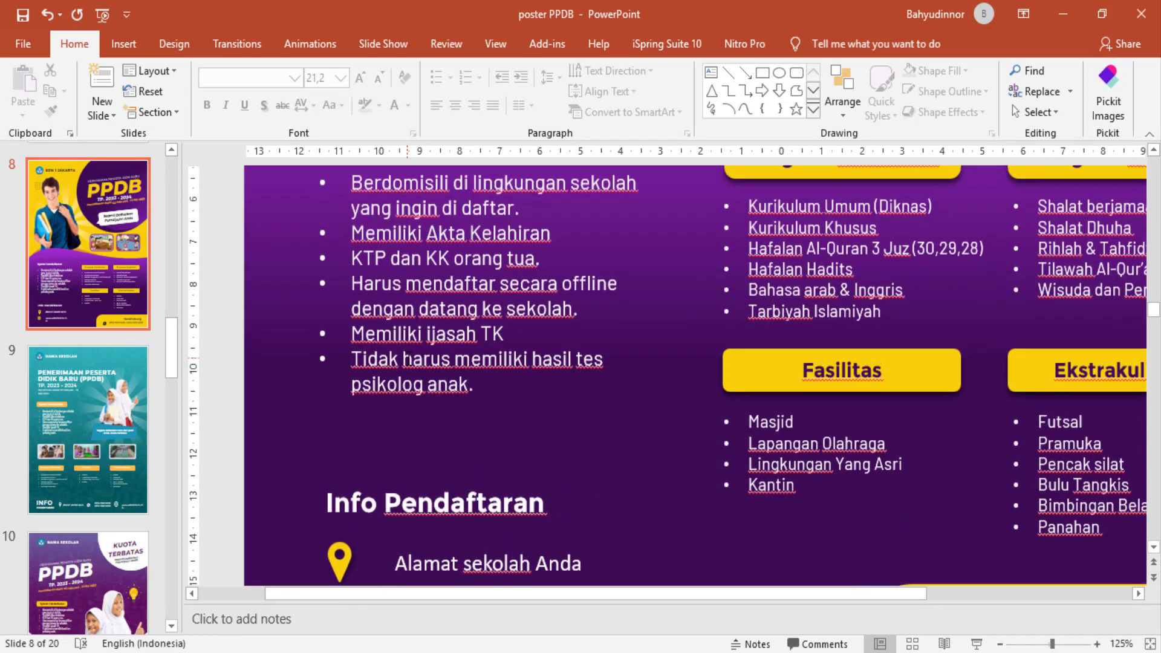
scroll(423, 387, "up", 2)
left_click(378, 272)
scroll(378, 272, "up", 2)
left_click(361, 276)
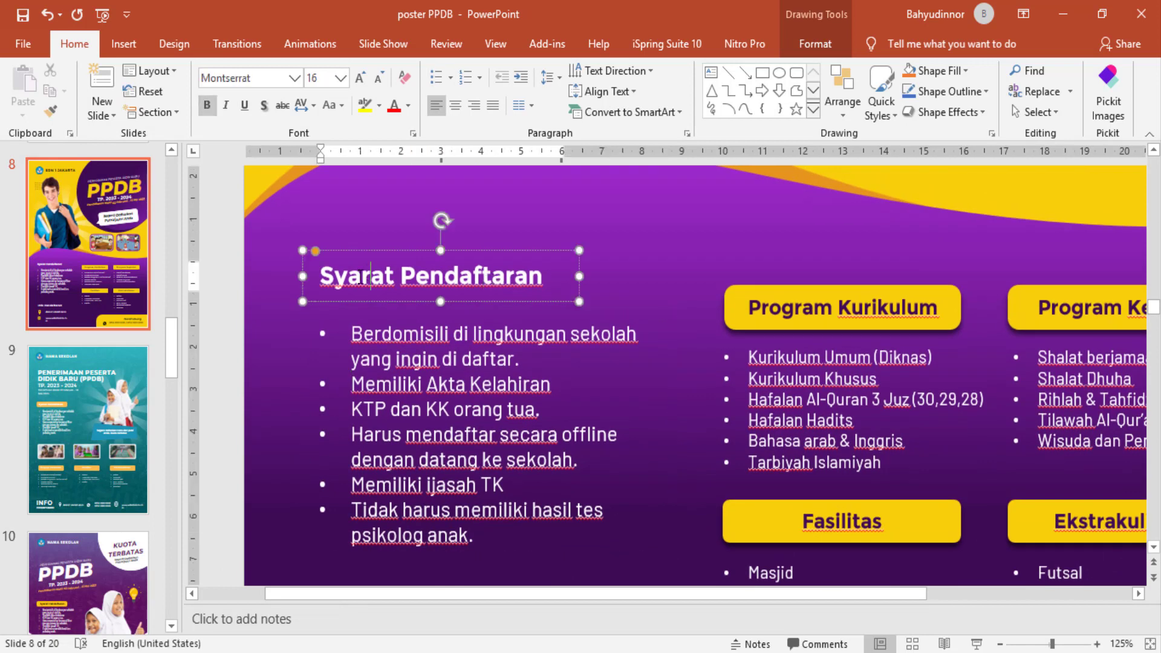
left_click(417, 365)
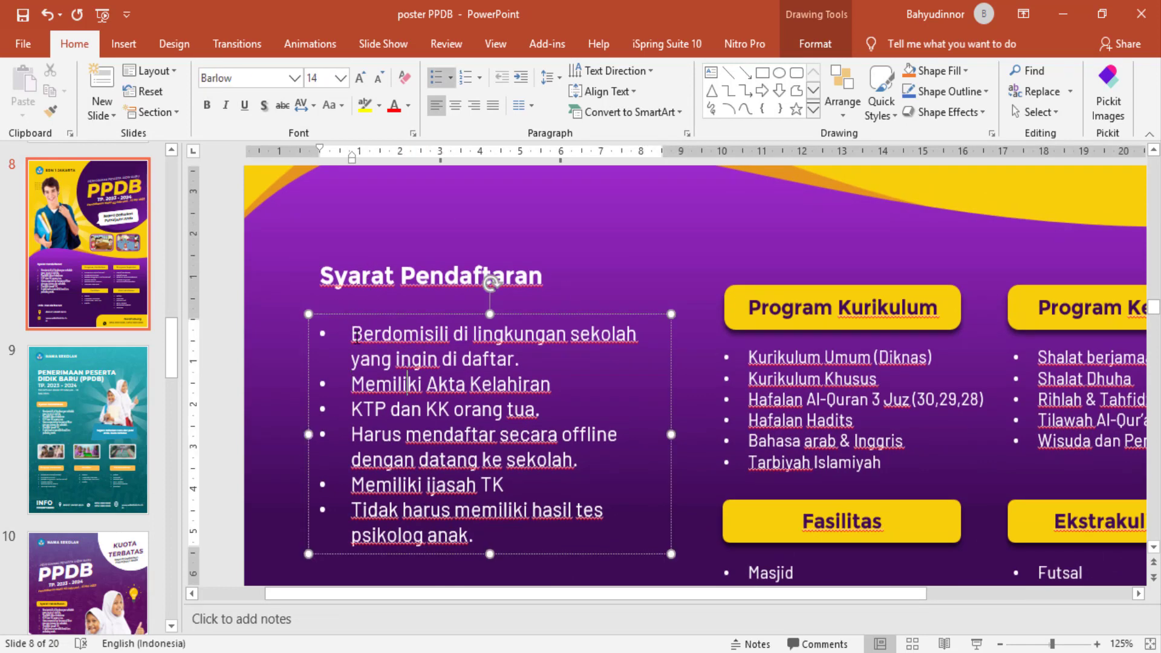
left_click_drag(351, 332, 530, 528)
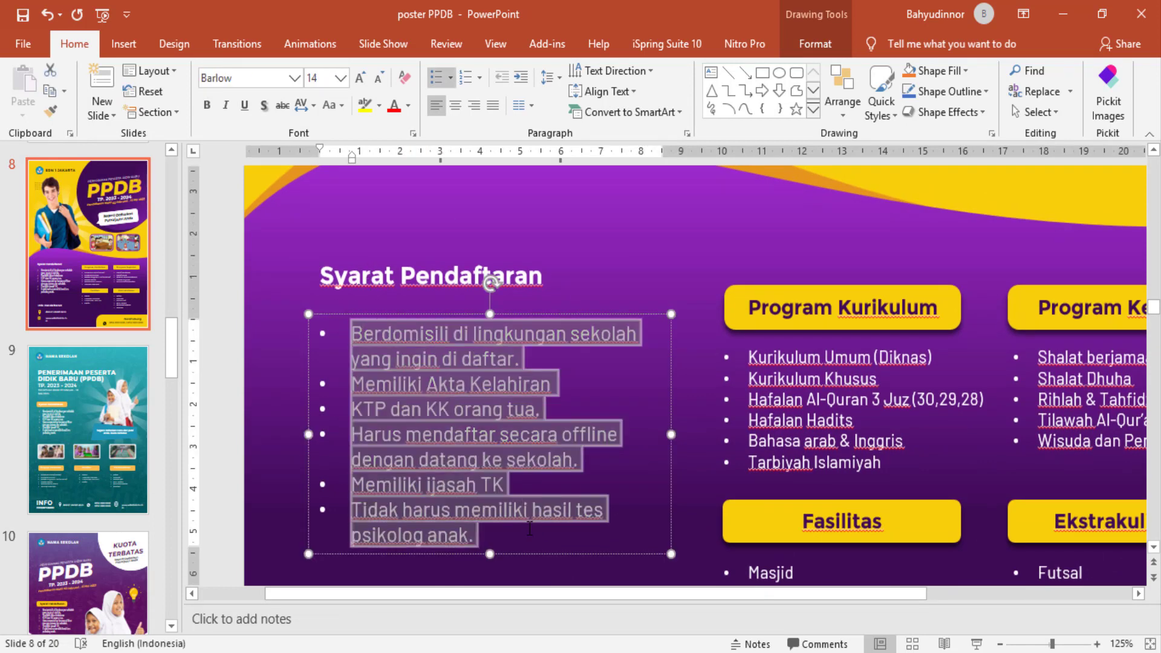
left_click(510, 411)
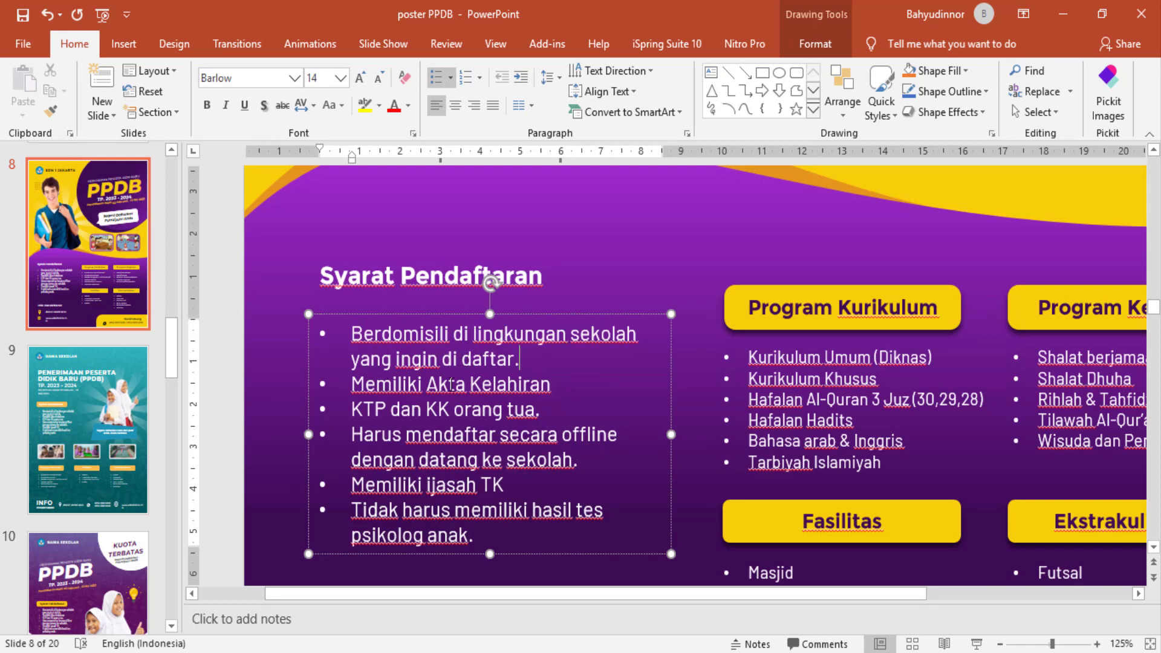
left_click(847, 407)
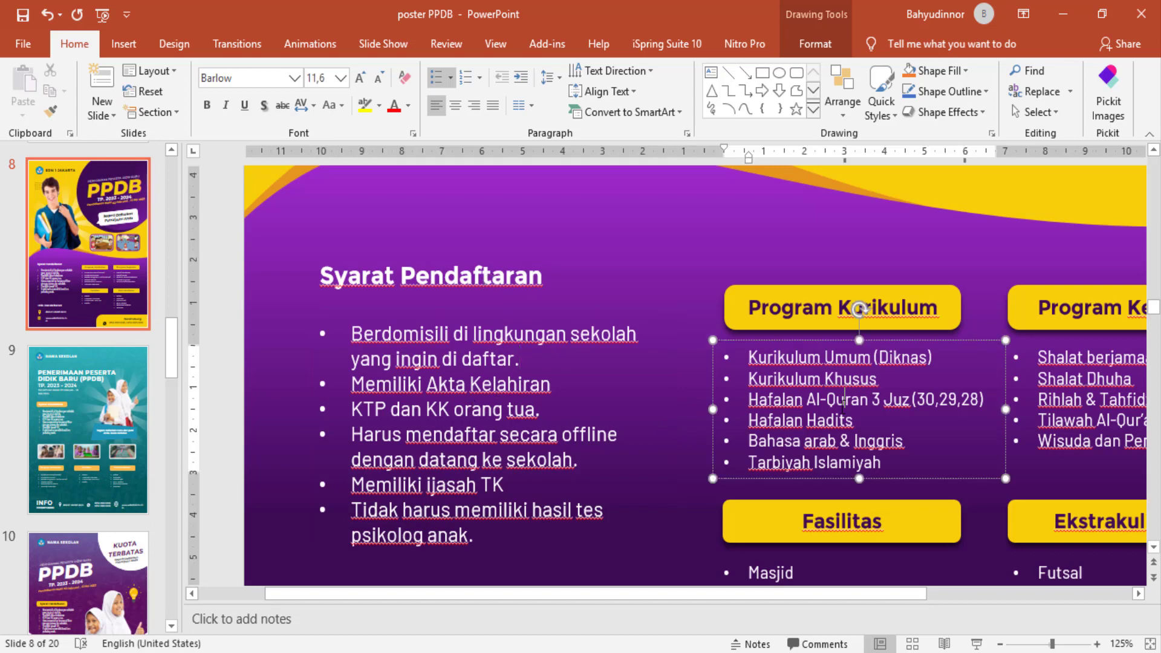
left_click(803, 313)
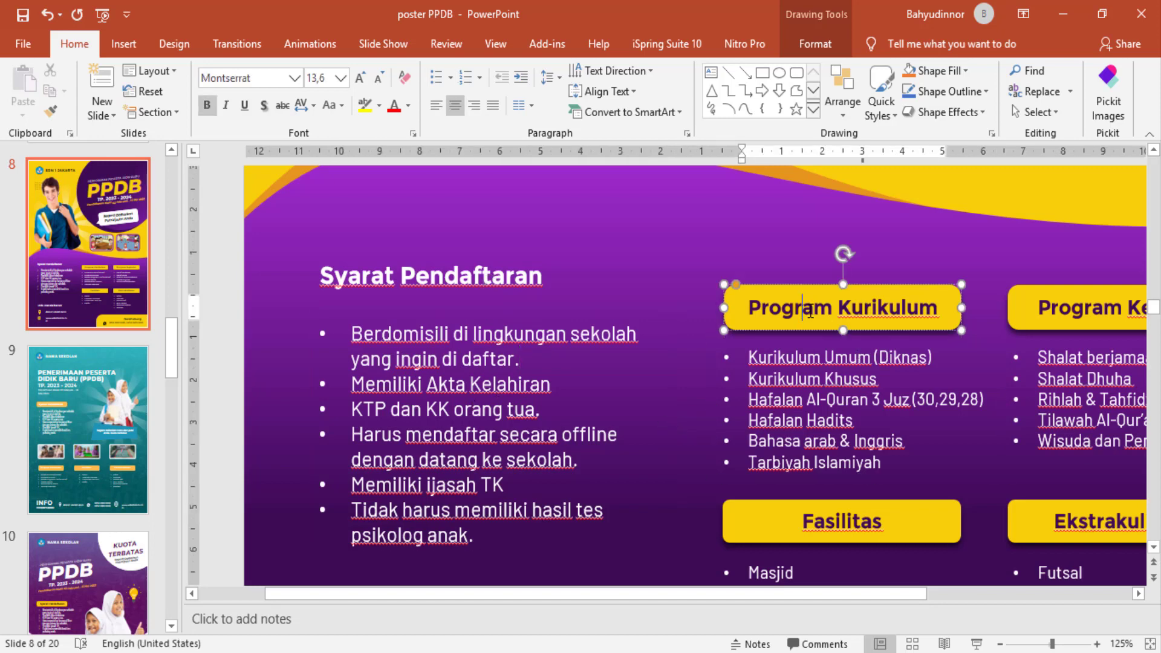
Step: Add ' Sekolah' after 'Kurikulum' in the Program Kurikulum heading
double_click(888, 309)
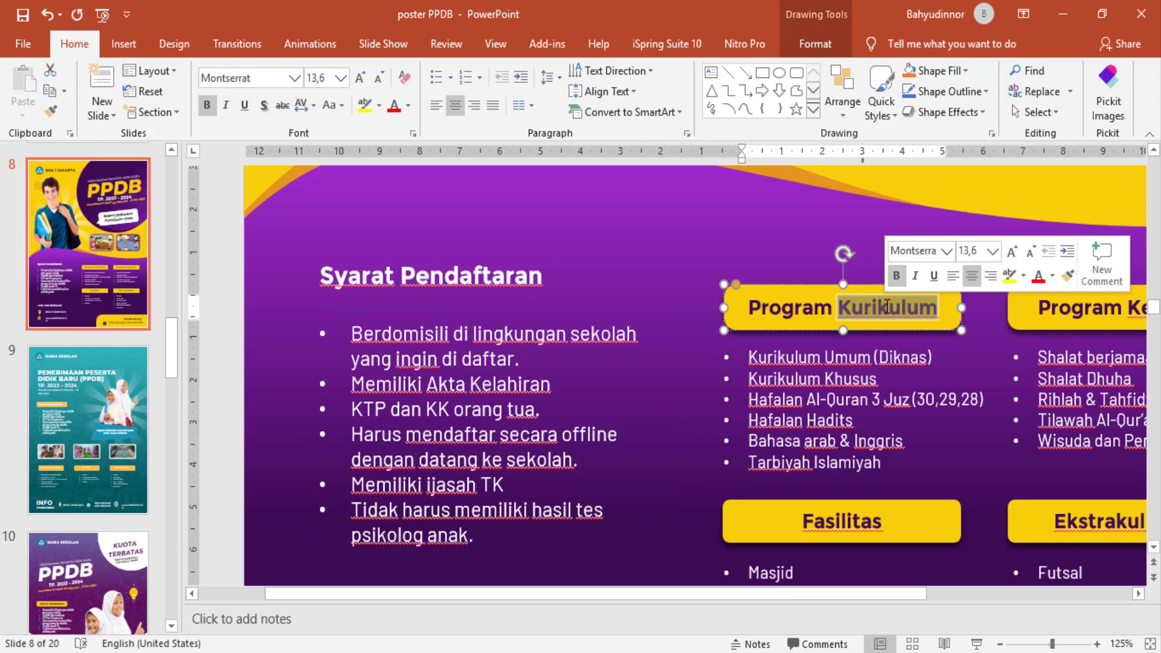
left_click(936, 309)
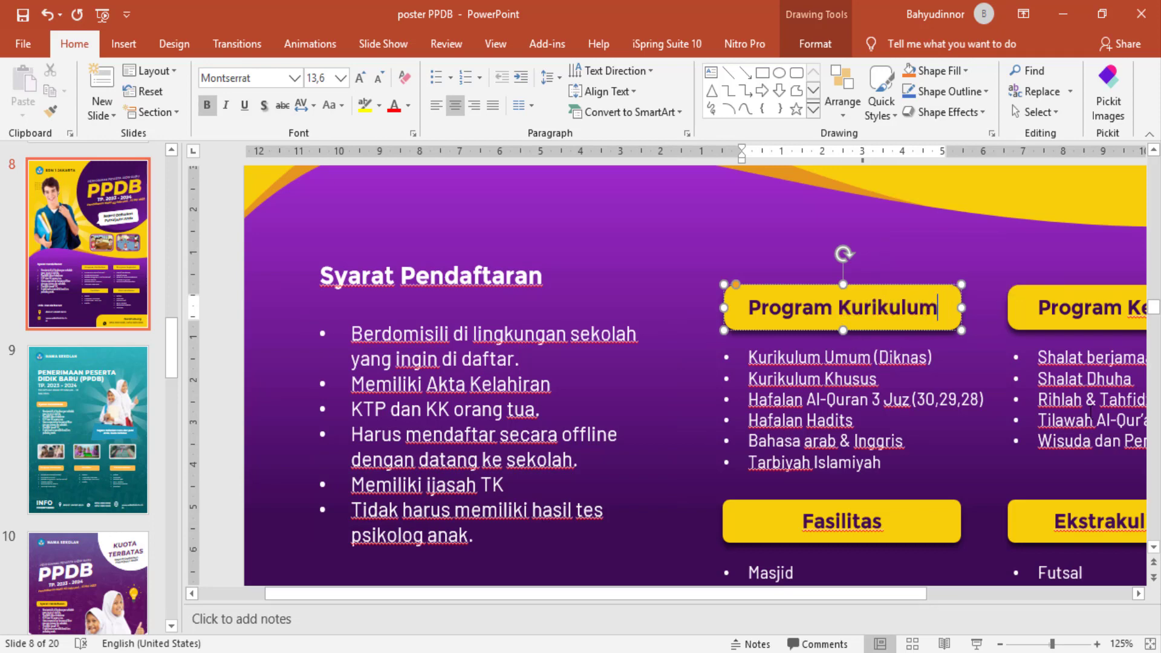
type("Sekola")
key("BackSpace")
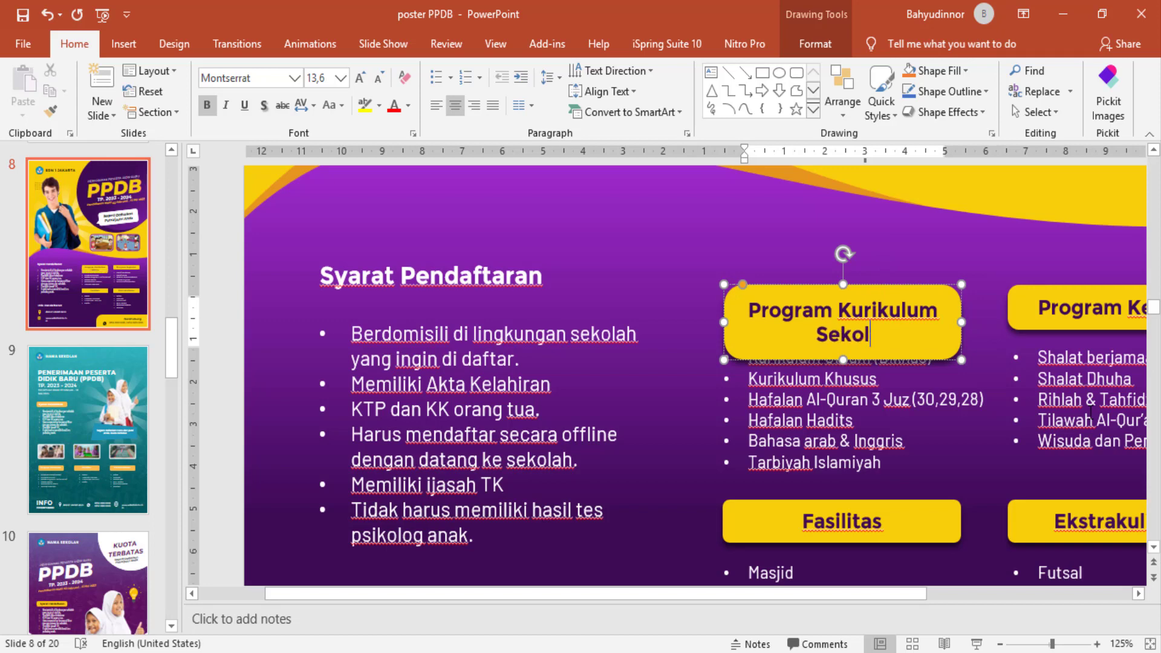
key("BackSpace")
type("lajh")
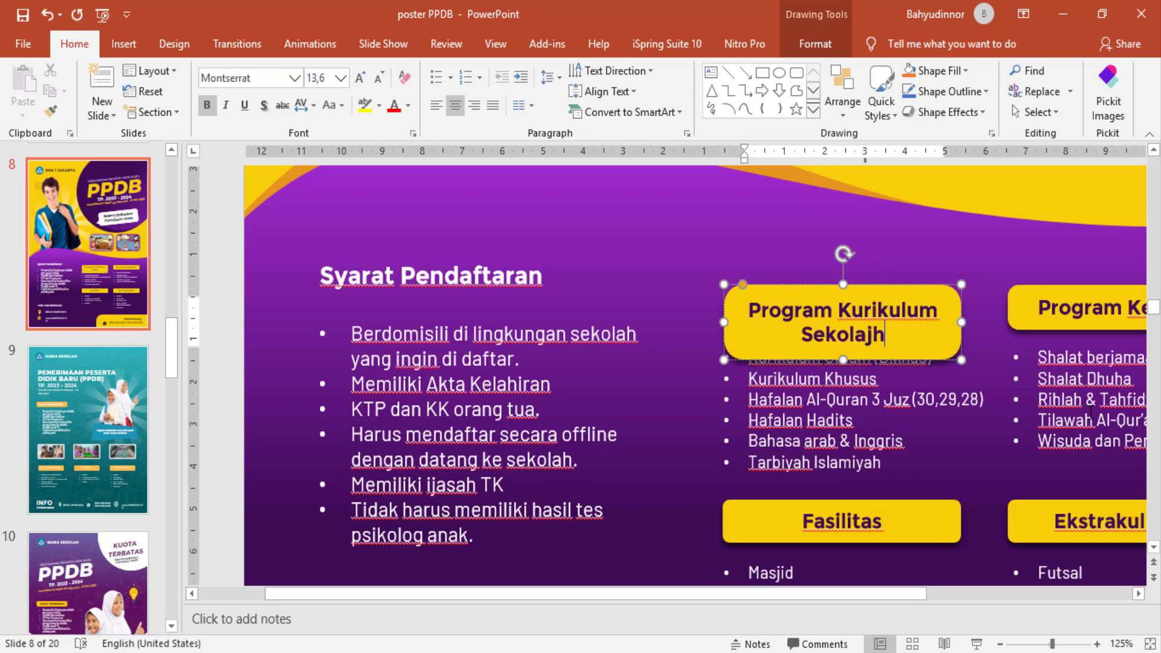
key("BackSpace")
key("BackSpace")
type("h")
Step: Reduce the whole heading to 10 pt so it fits on one line
key("ctrl+a")
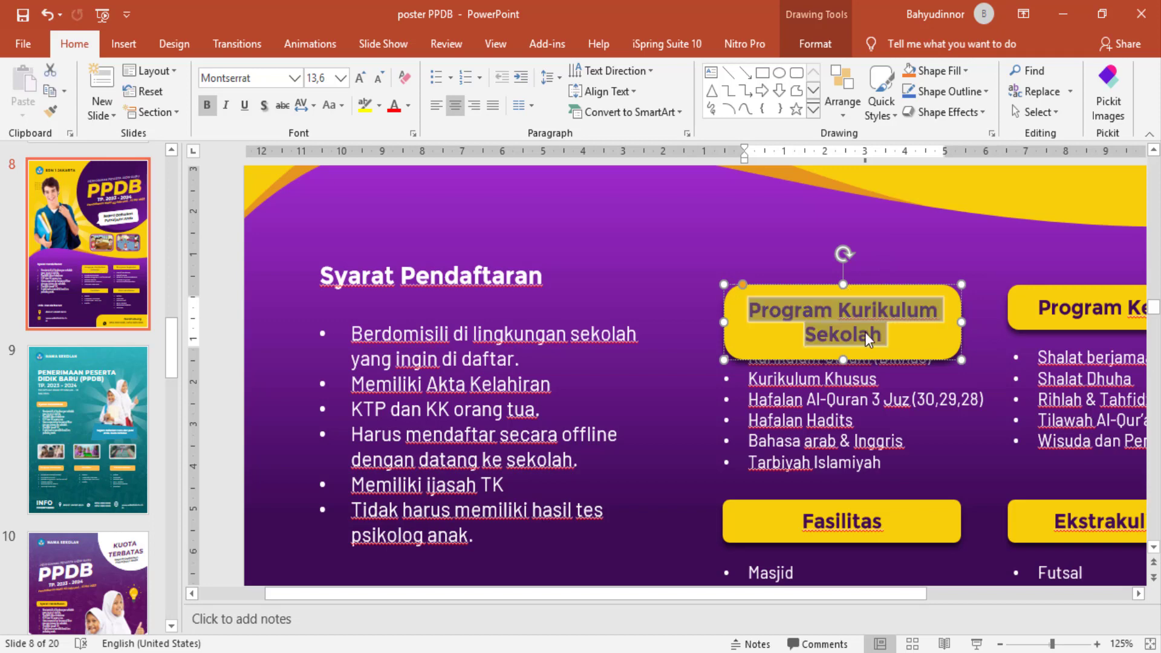
left_click(385, 80)
left_click(386, 81)
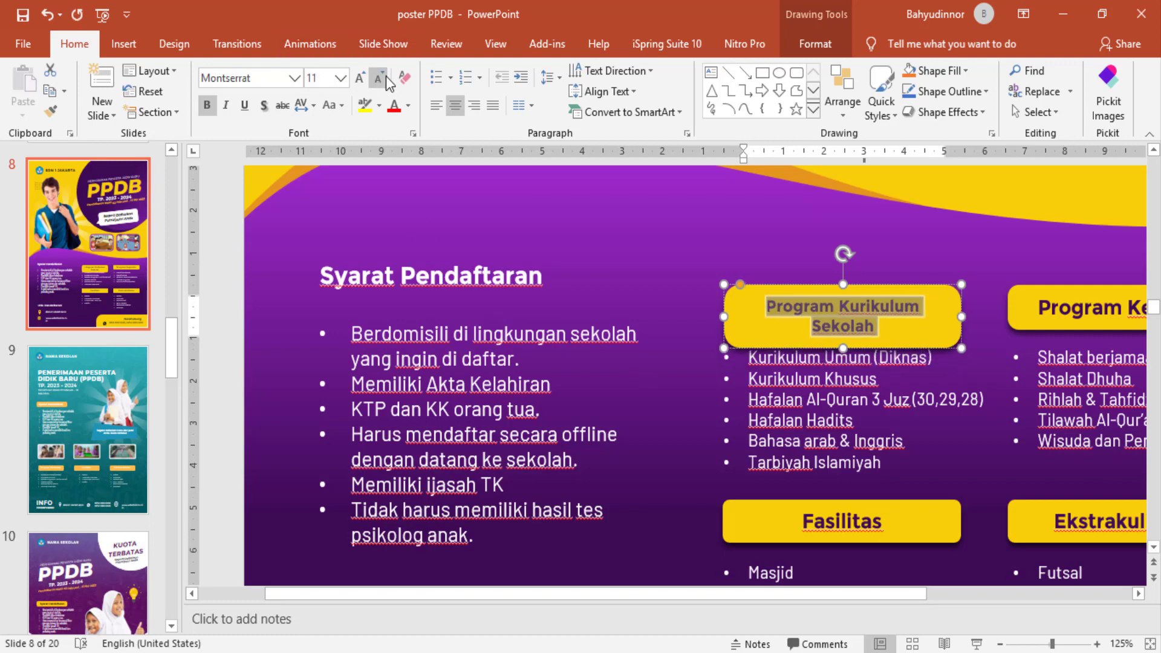
left_click(386, 82)
left_click(387, 84)
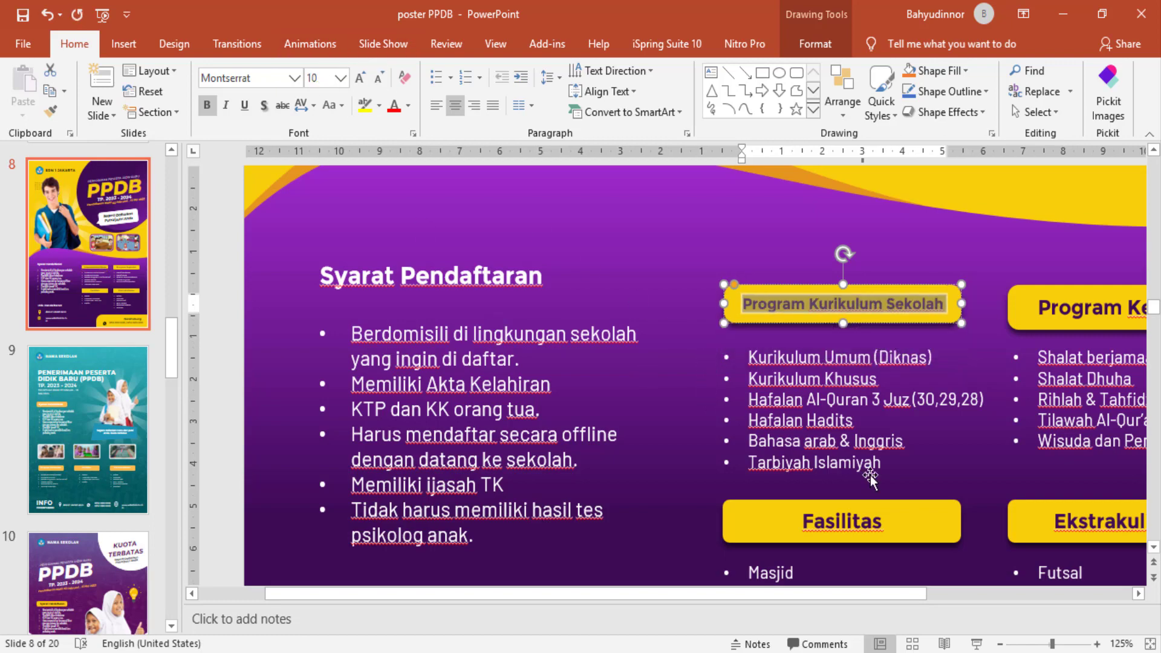
scroll(869, 446, "down", 5, "ctrl")
left_click(1068, 410)
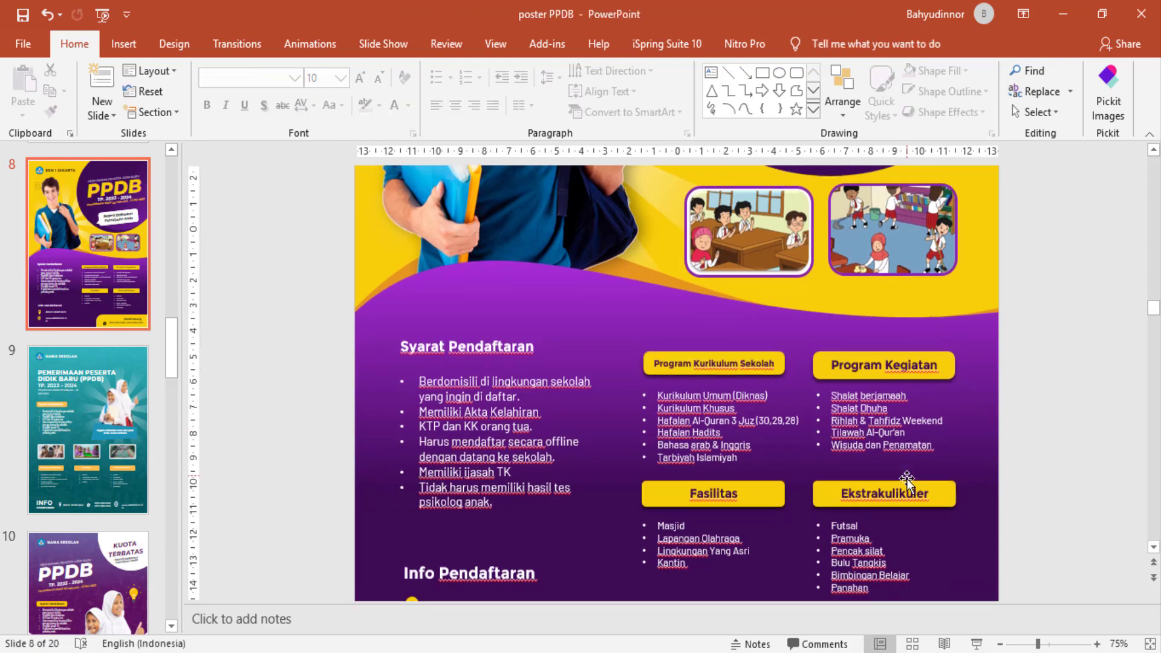
scroll(623, 536, "down", 3)
scroll(624, 536, "down", 2)
scroll(478, 505, "down", 3)
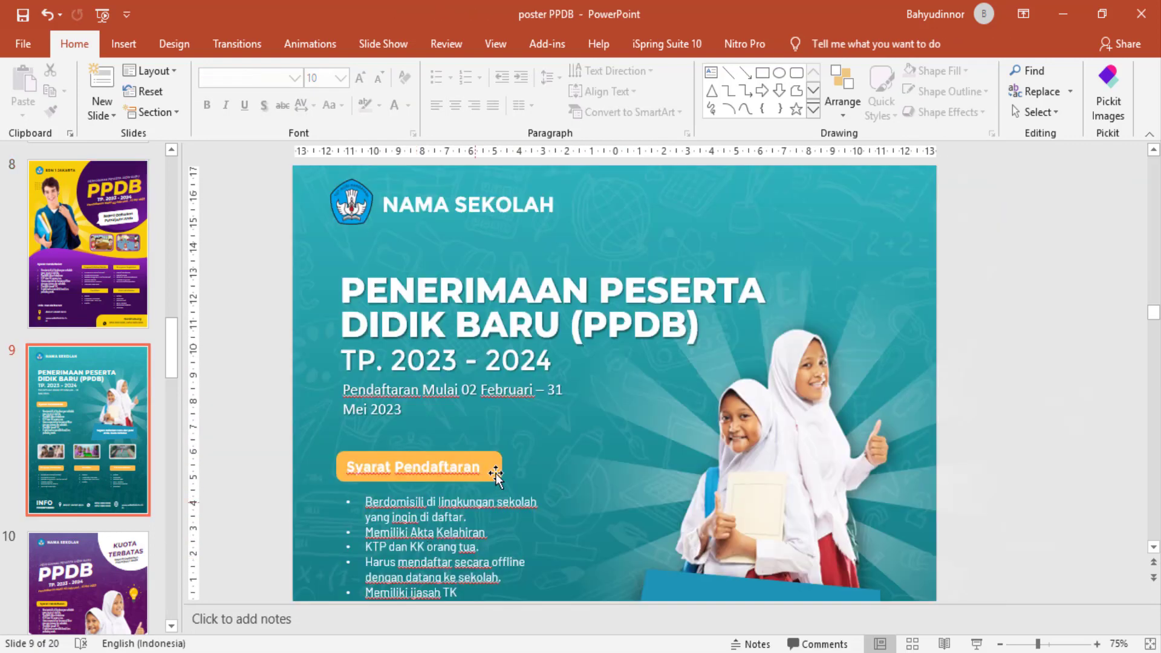
left_click(78, 244)
scroll(950, 499, "down", 2)
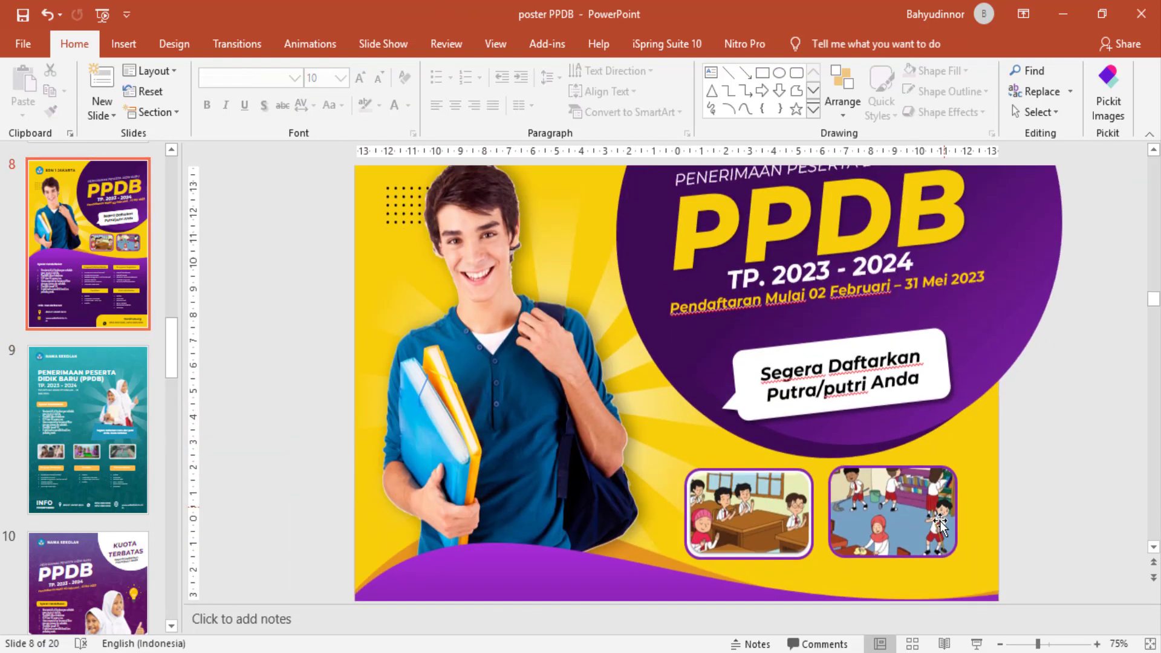
scroll(989, 525, "down", 3)
scroll(989, 525, "down", 2)
scroll(814, 568, "down", 1)
scroll(846, 572, "down", 1)
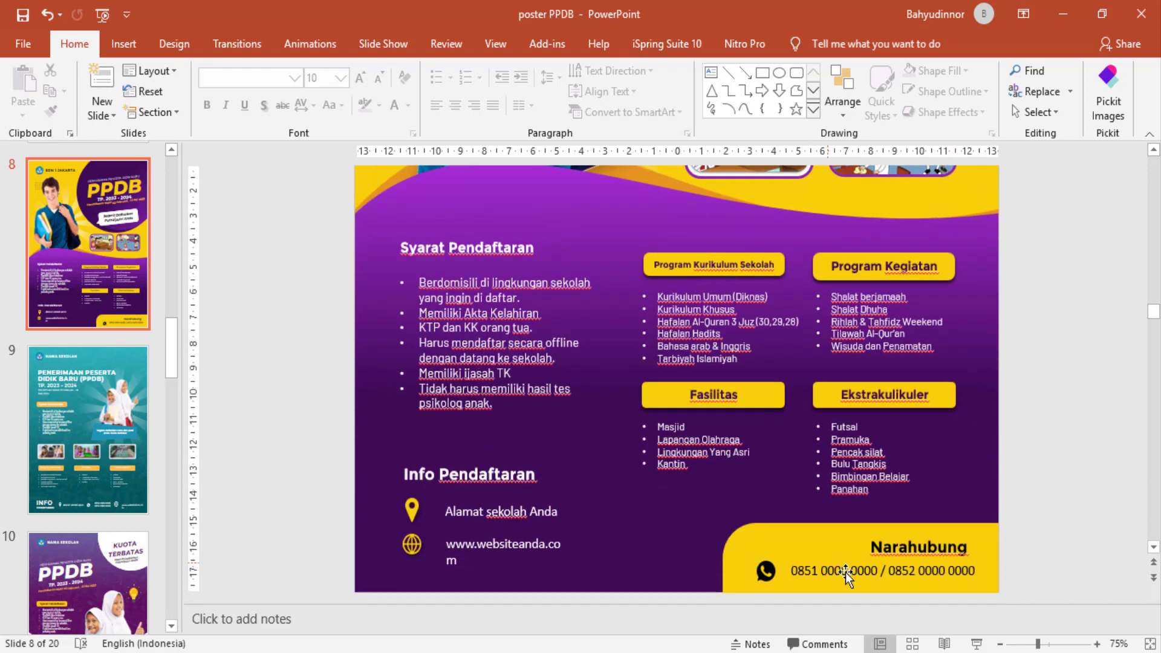
scroll(864, 563, "down", 1)
scroll(864, 565, "up", 1)
scroll(862, 520, "up", 2, "ctrl")
scroll(863, 496, "up", 3, "ctrl")
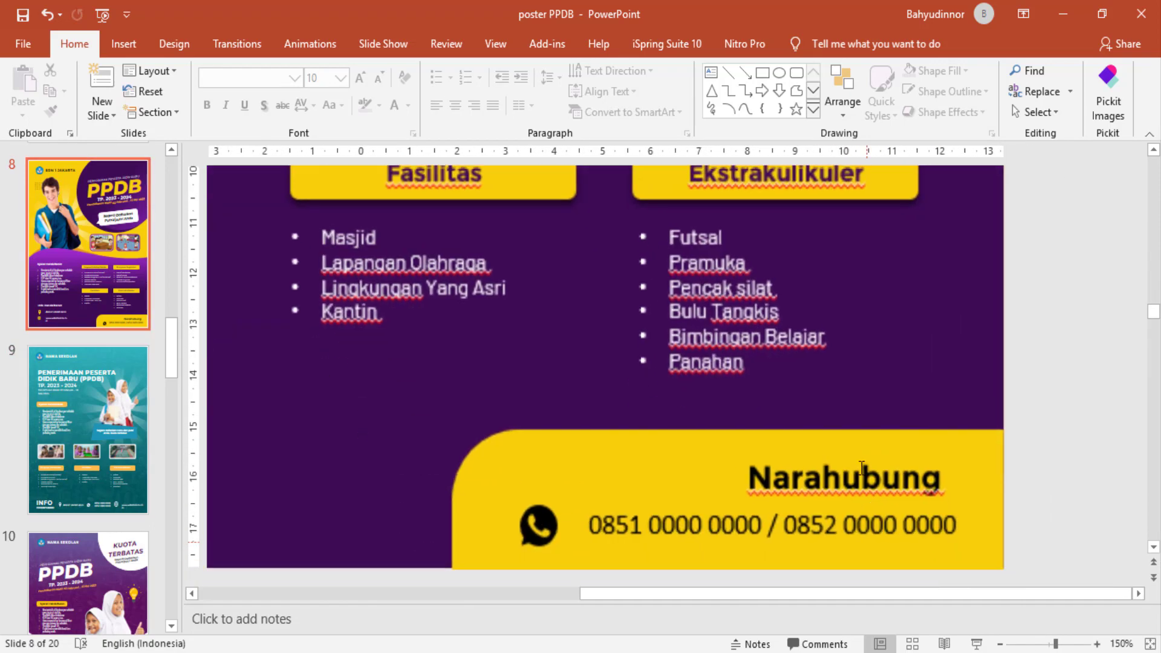
scroll(861, 470, "up", 3, "ctrl")
scroll(859, 465, "down", 1)
scroll(850, 459, "up", 1)
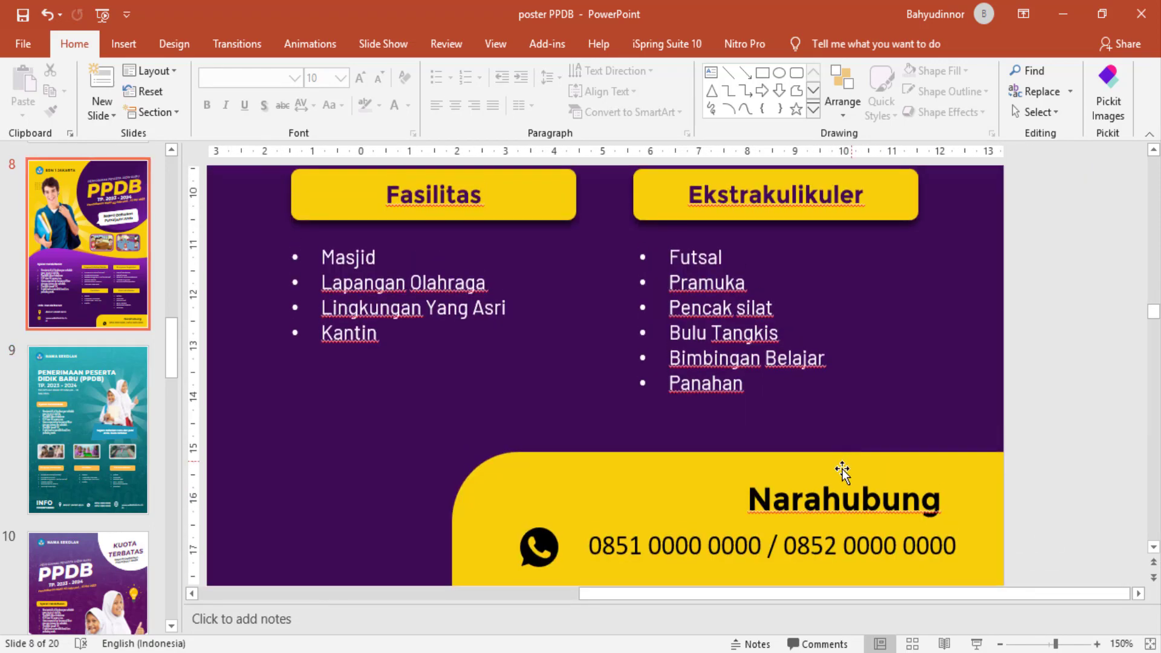
Step: Replace the Narahubung placeholder number with the contact's phone number and their name in brackets
left_click(696, 551)
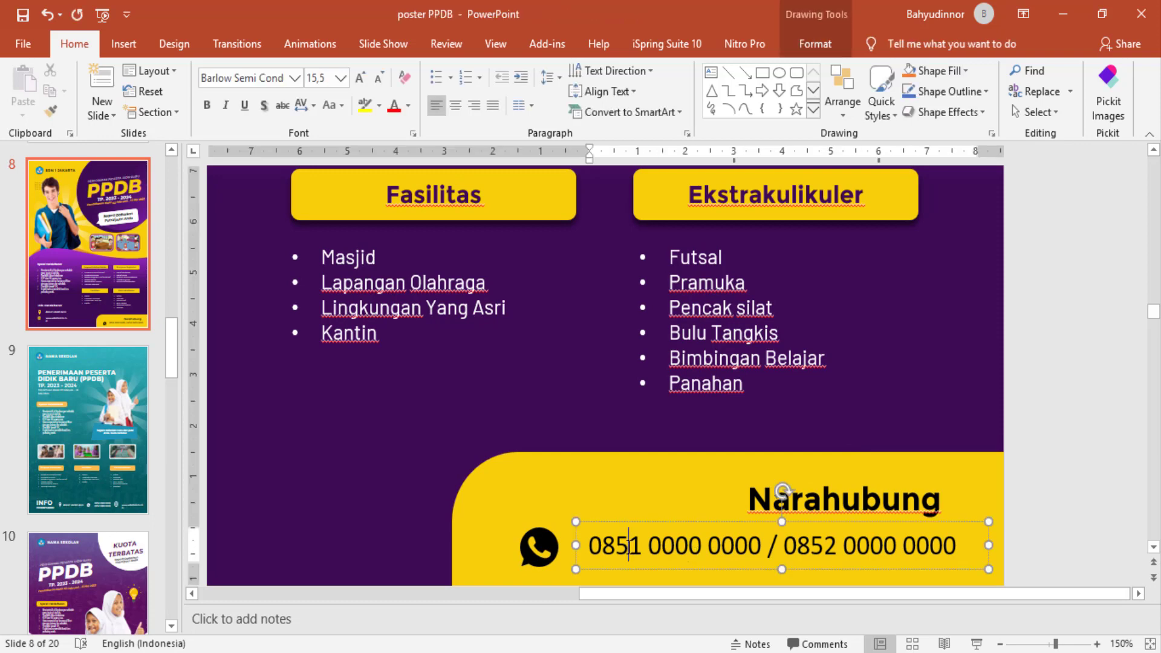
triple_click(629, 546)
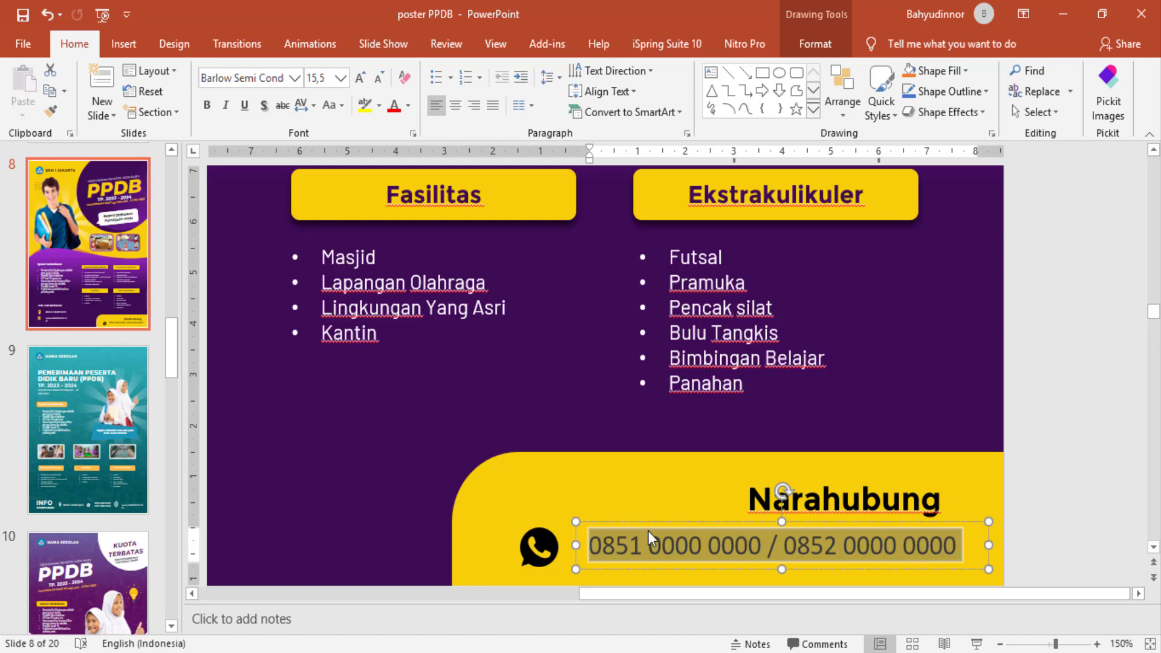
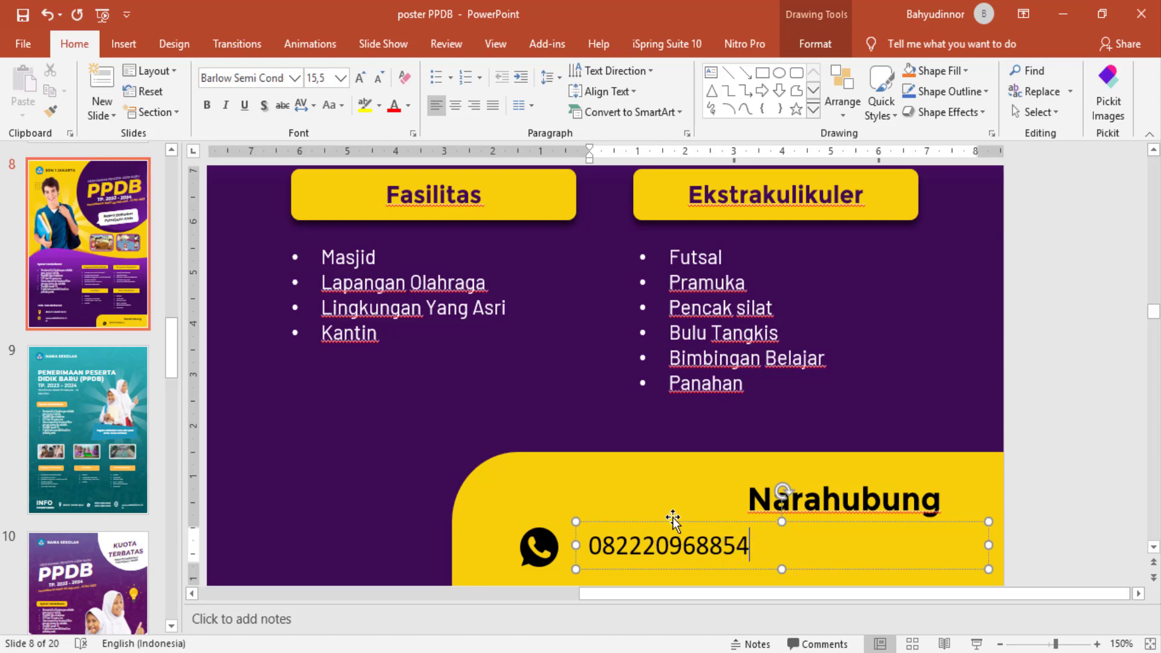
type("(")
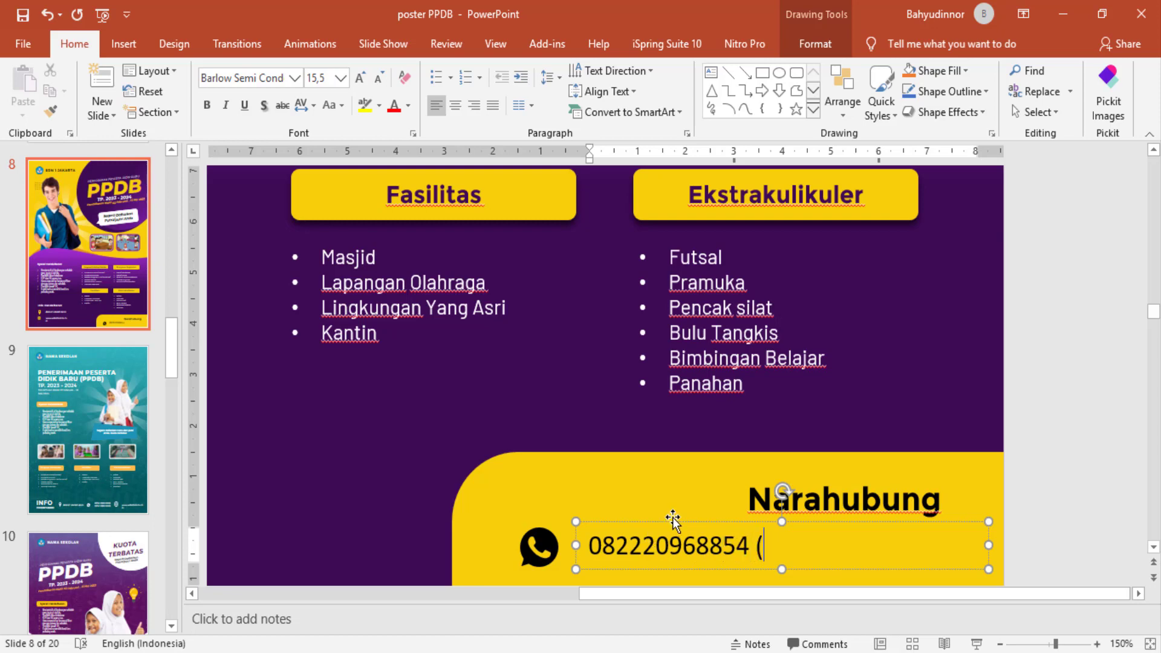
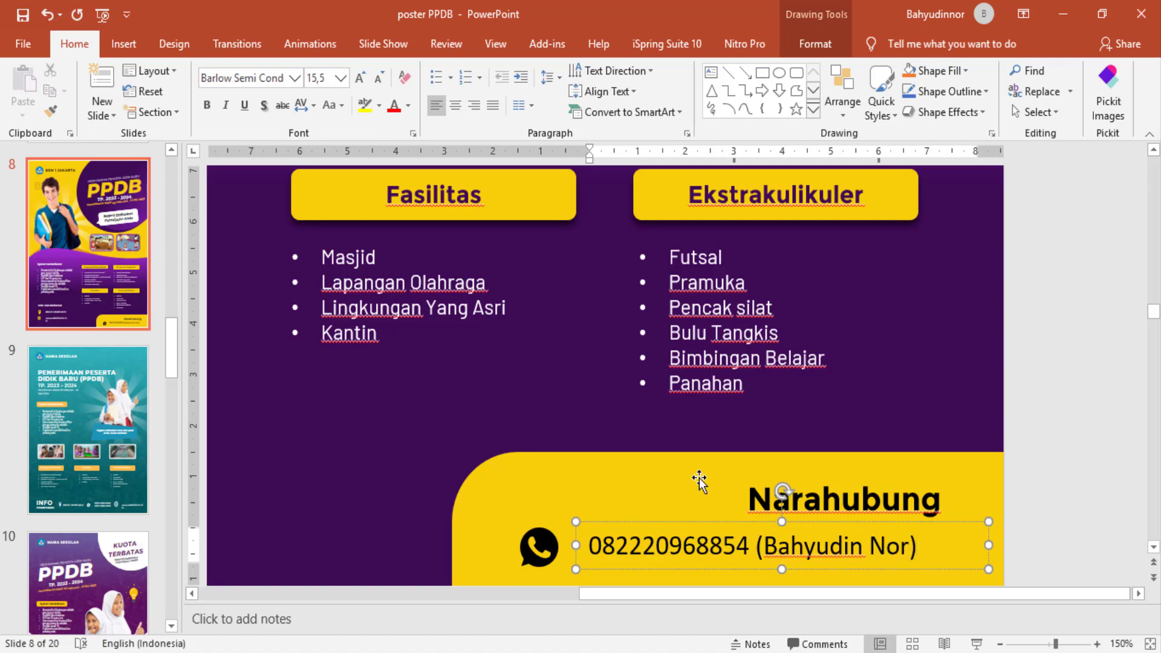
Step: Deselect the Narahubung text box and zoom out to see the whole poster slide
left_click(1036, 428)
scroll(786, 407, "down", 3, "ctrl")
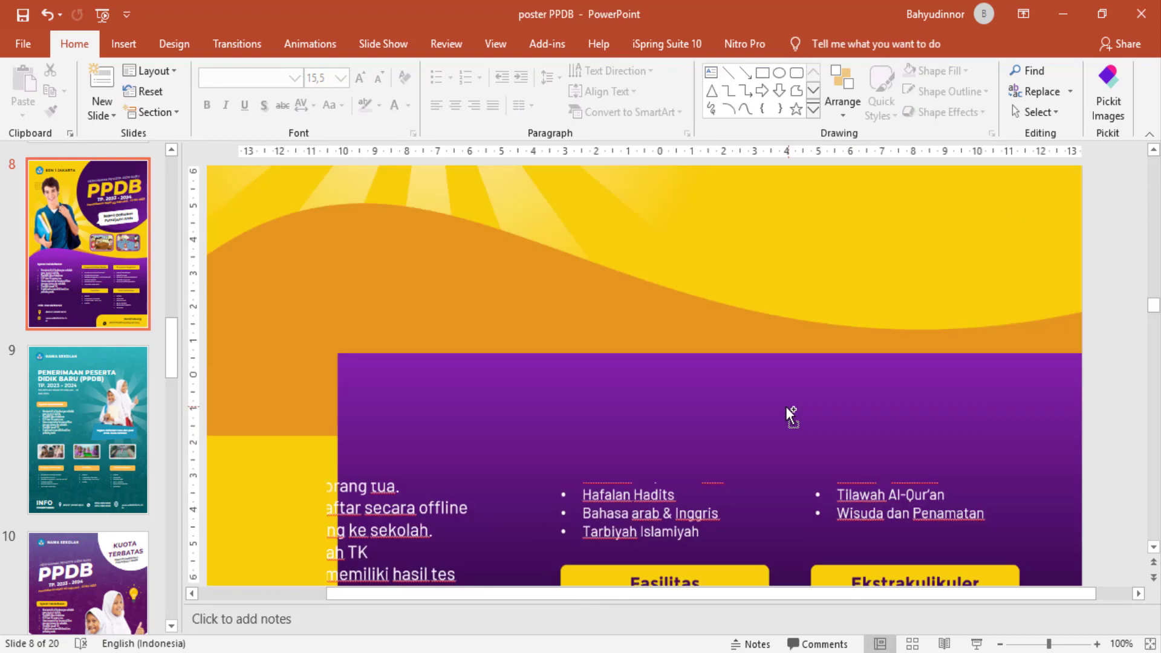
scroll(725, 410, "down", 4, "ctrl")
scroll(677, 412, "down", 4, "ctrl")
scroll(678, 405, "up", 2, "ctrl")
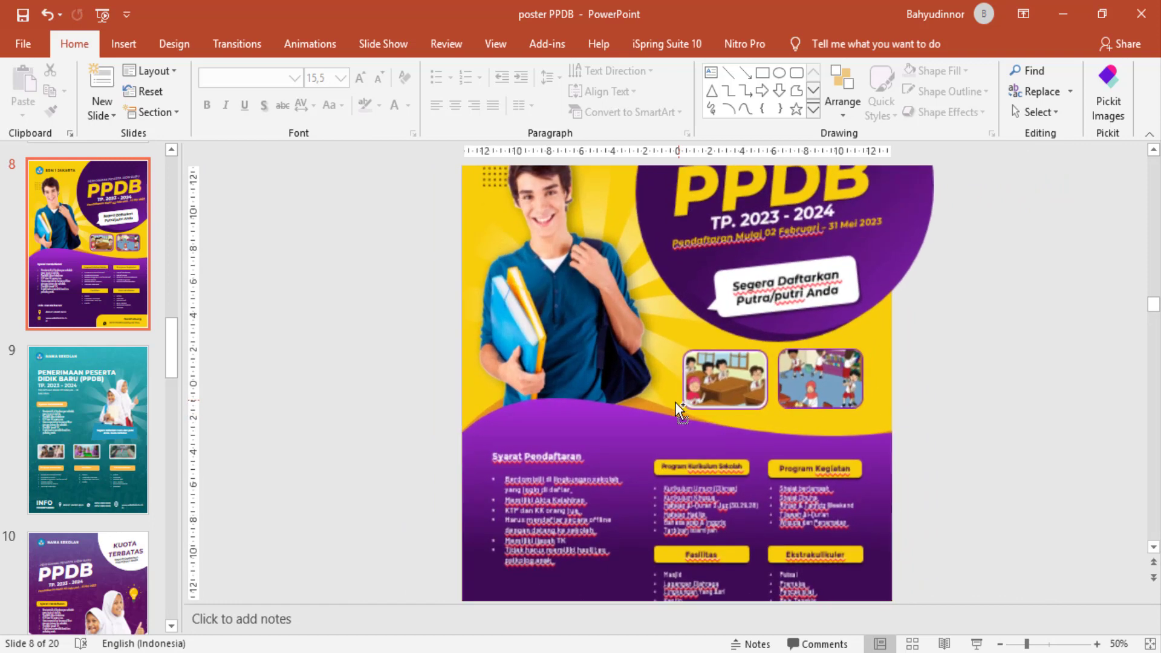
scroll(590, 450, "down", 1, "ctrl")
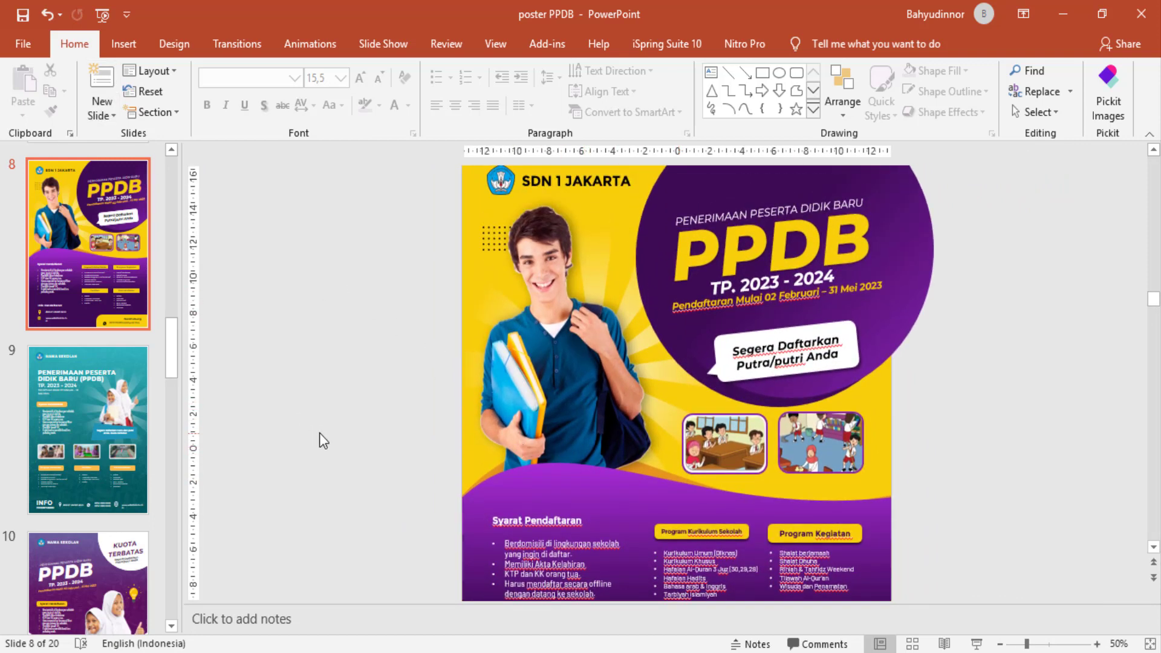
Step: Export just the current slide as a PNG named poster PPDB into the HASIL EXPORT folder
left_click(20, 46)
left_click(19, 47)
left_click(16, 49)
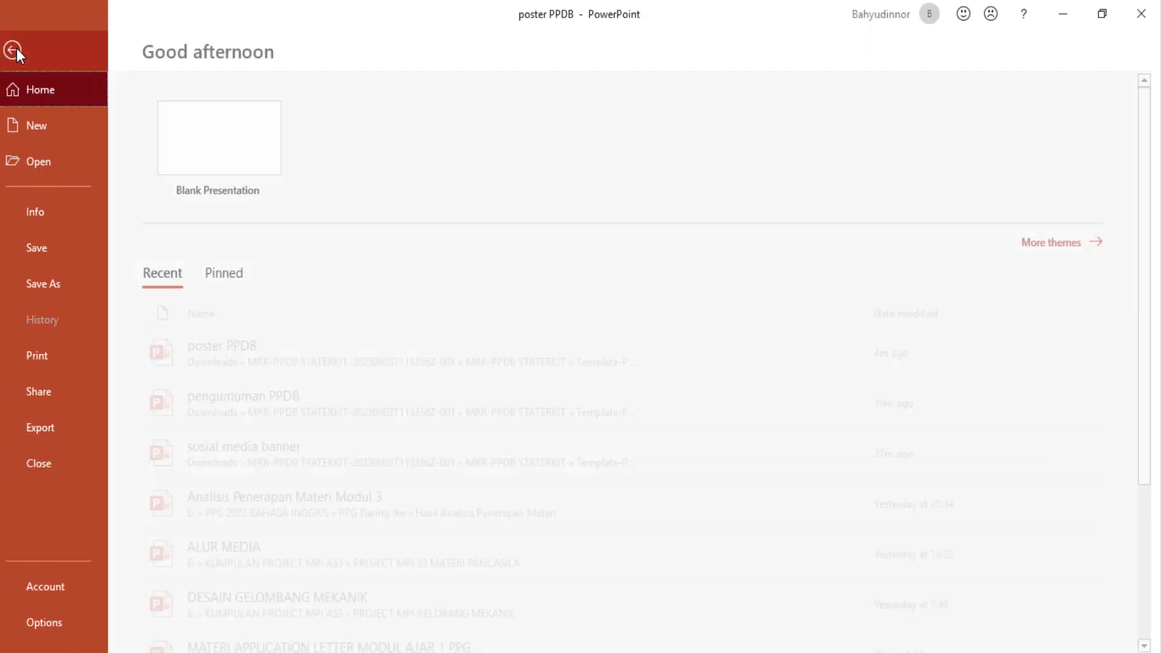
left_click(70, 432)
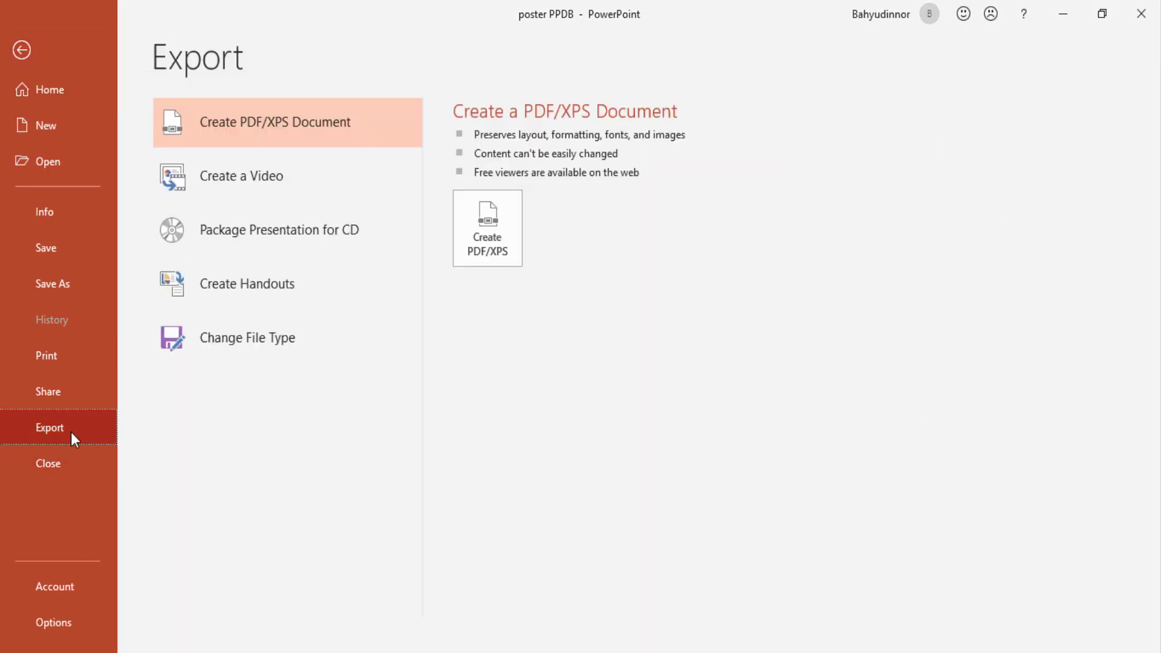
left_click(229, 340)
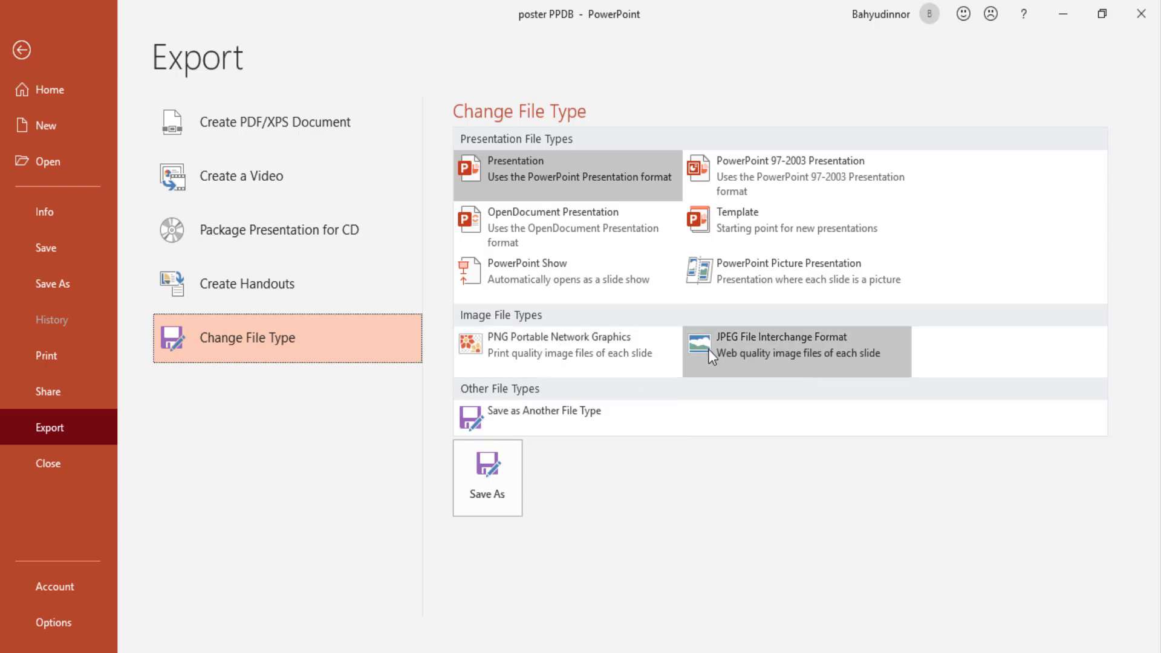
left_click(533, 350)
left_click(495, 480)
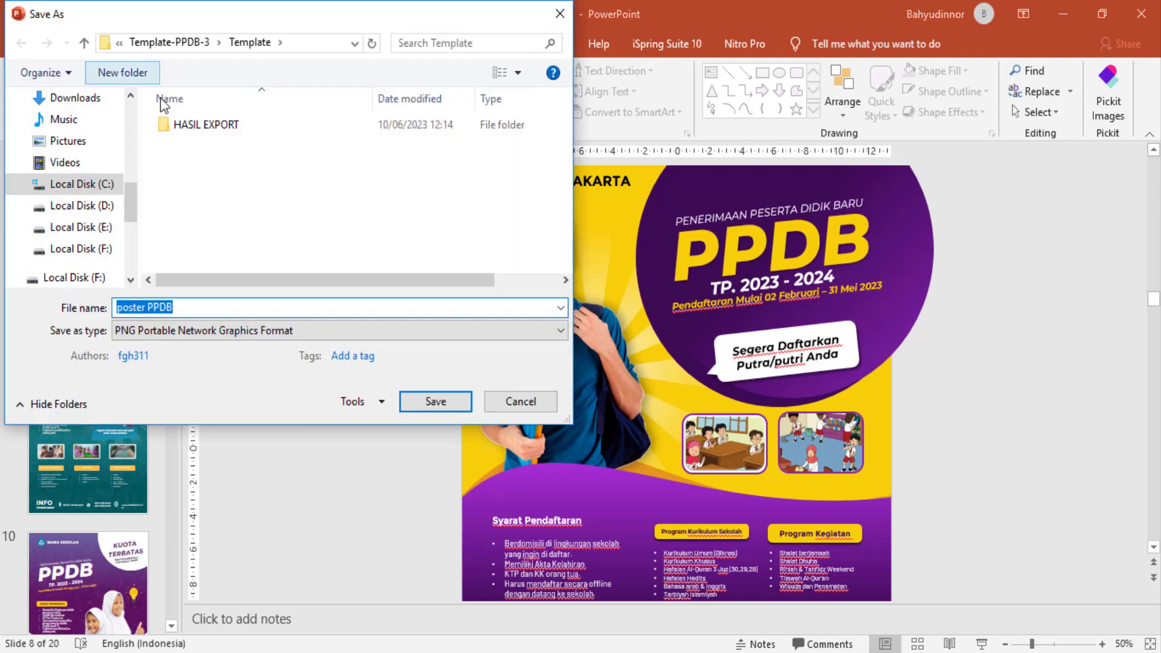
left_click(206, 125)
left_click(434, 411)
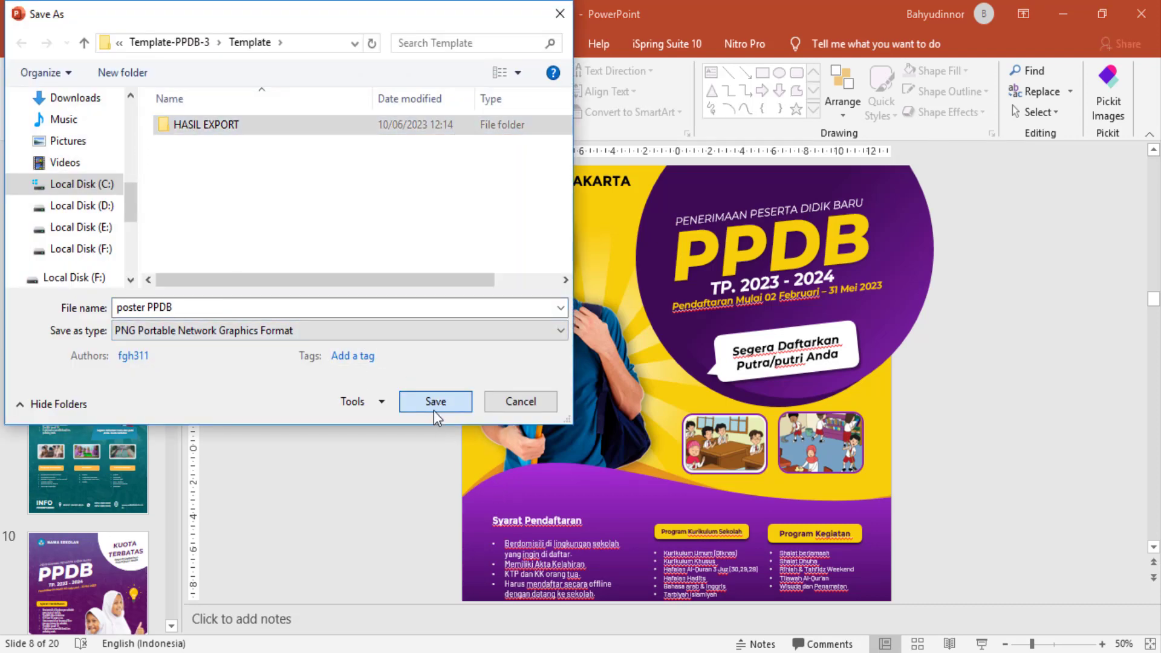
left_click(434, 402)
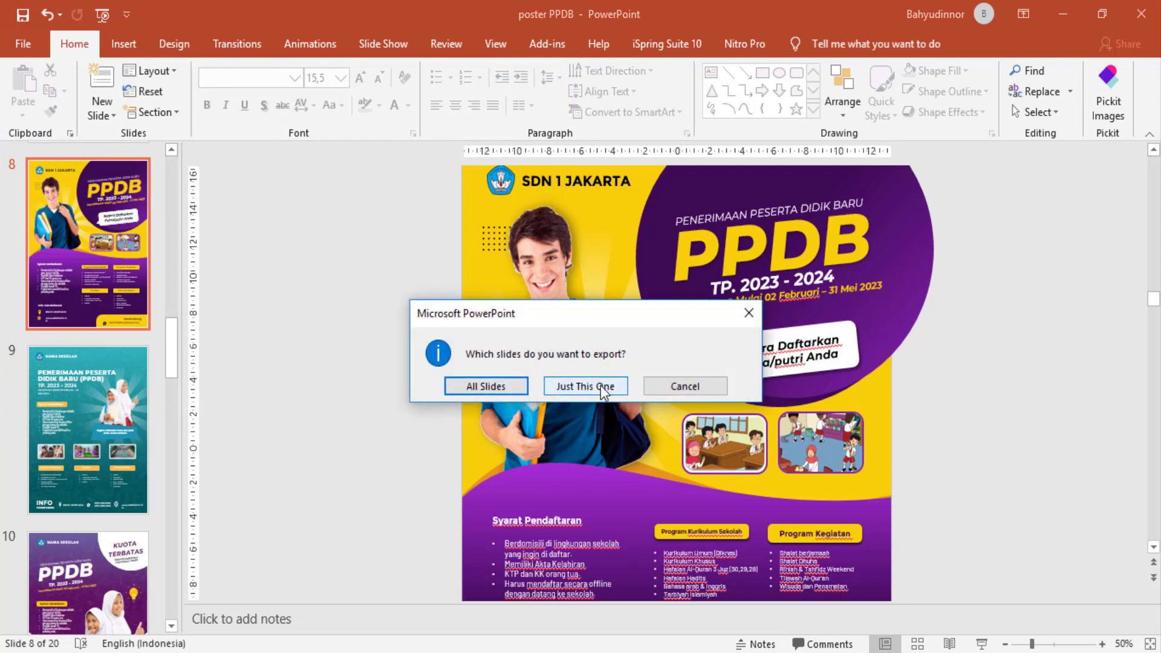
left_click(602, 388)
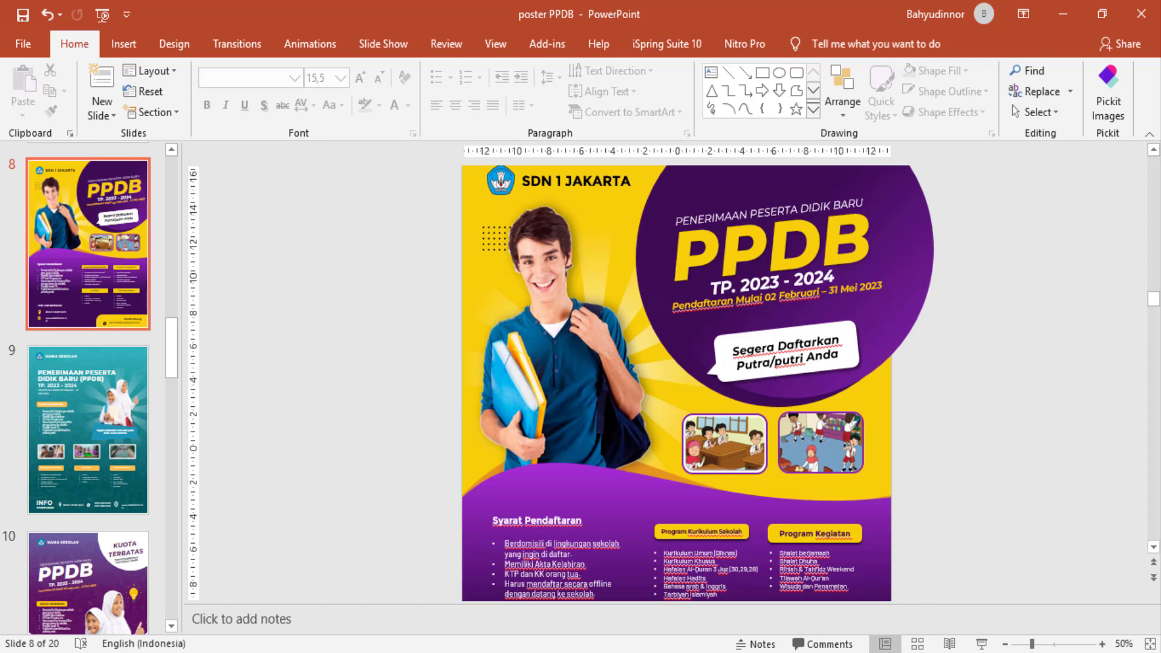
Step: Open the exported poster PPDB image from HASIL EXPORT in Paint to check it
left_click(765, 600)
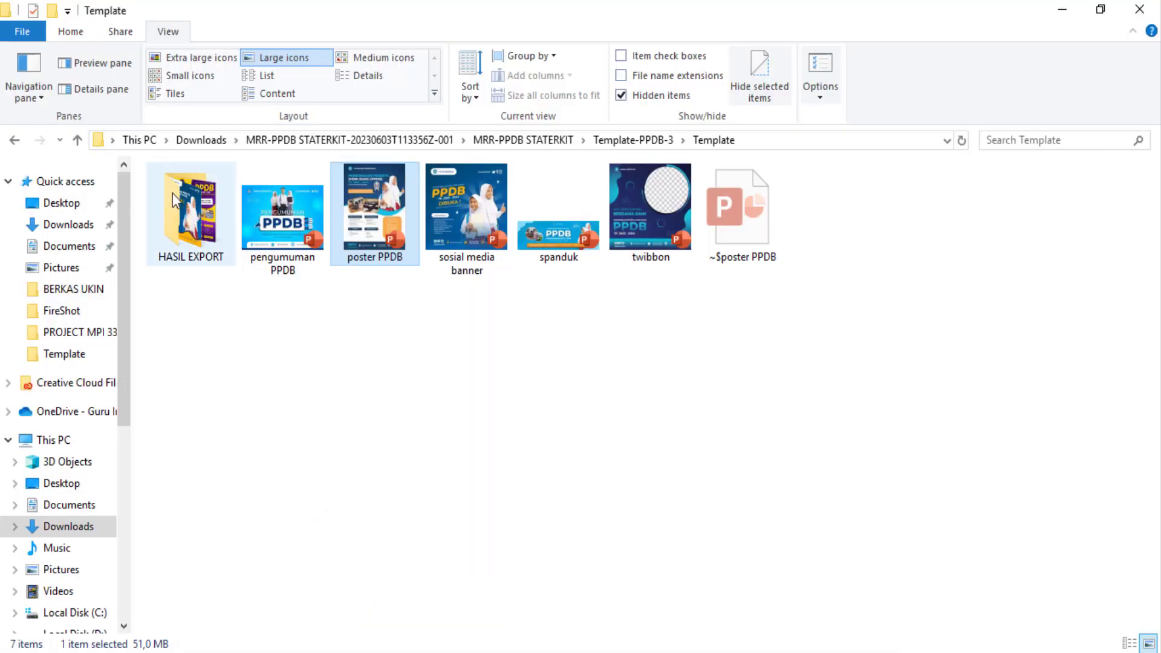
double_click(193, 217)
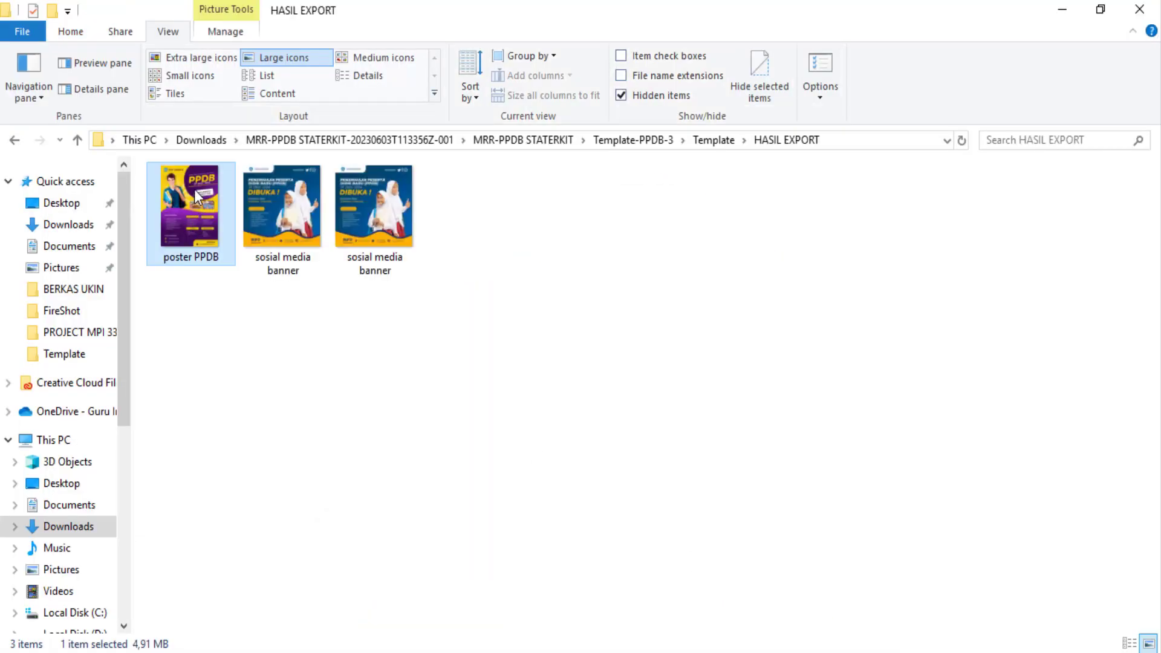
right_click(194, 190)
left_click(253, 123)
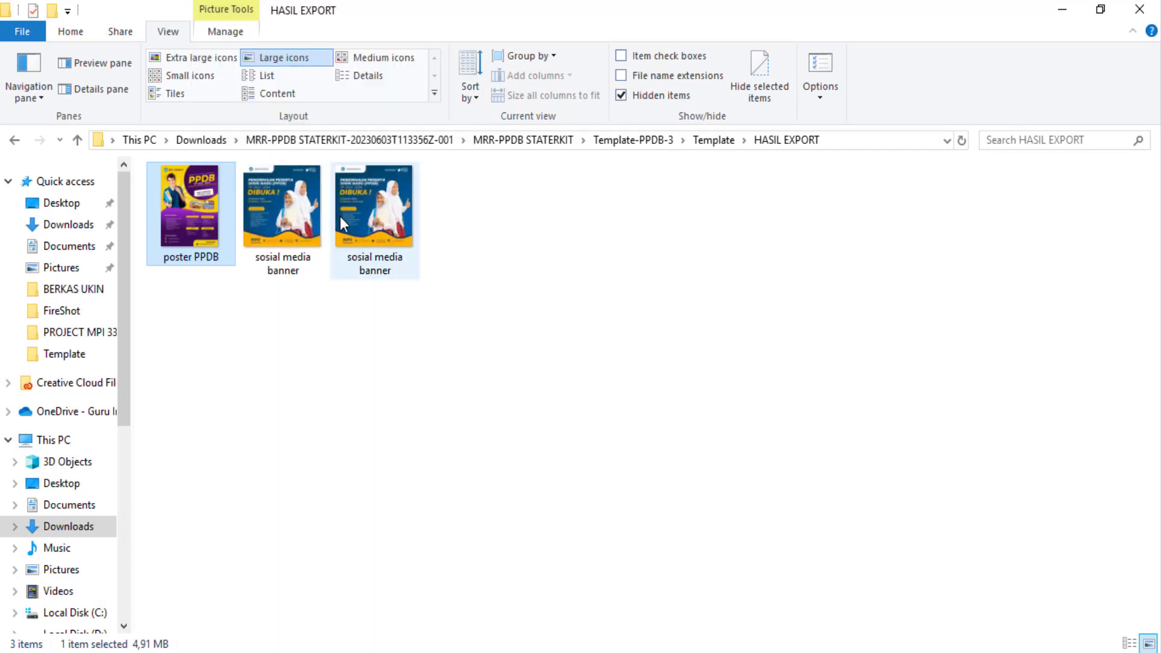
scroll(493, 305, "down", 1)
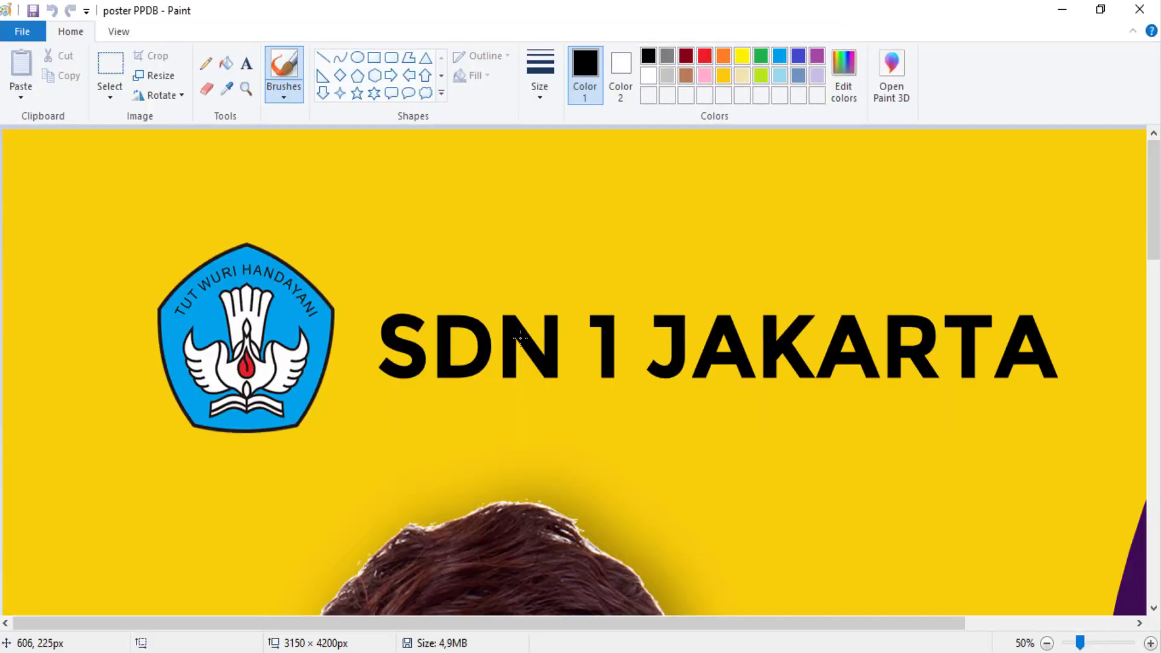
scroll(494, 305, "down", 1)
scroll(390, 326, "down", 3)
scroll(390, 326, "down", 5)
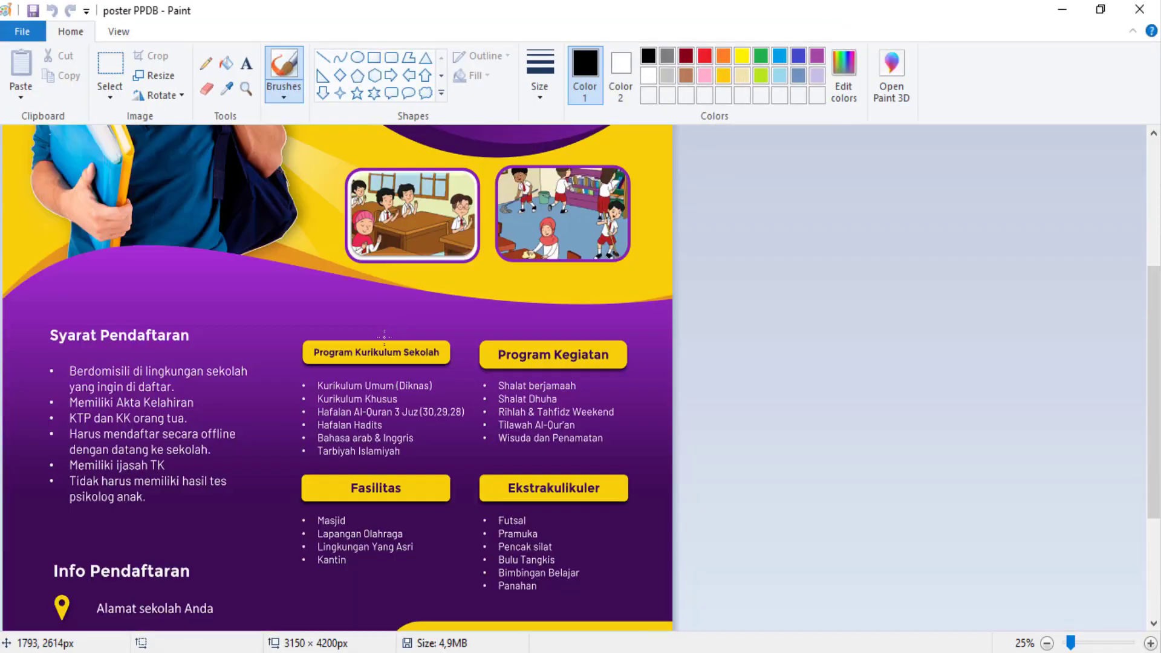
scroll(390, 326, "up", 5)
Step: Close the Paint preview and show HASIL EXPORT as extra large icons, selecting poster PPDB
left_click(1157, 6)
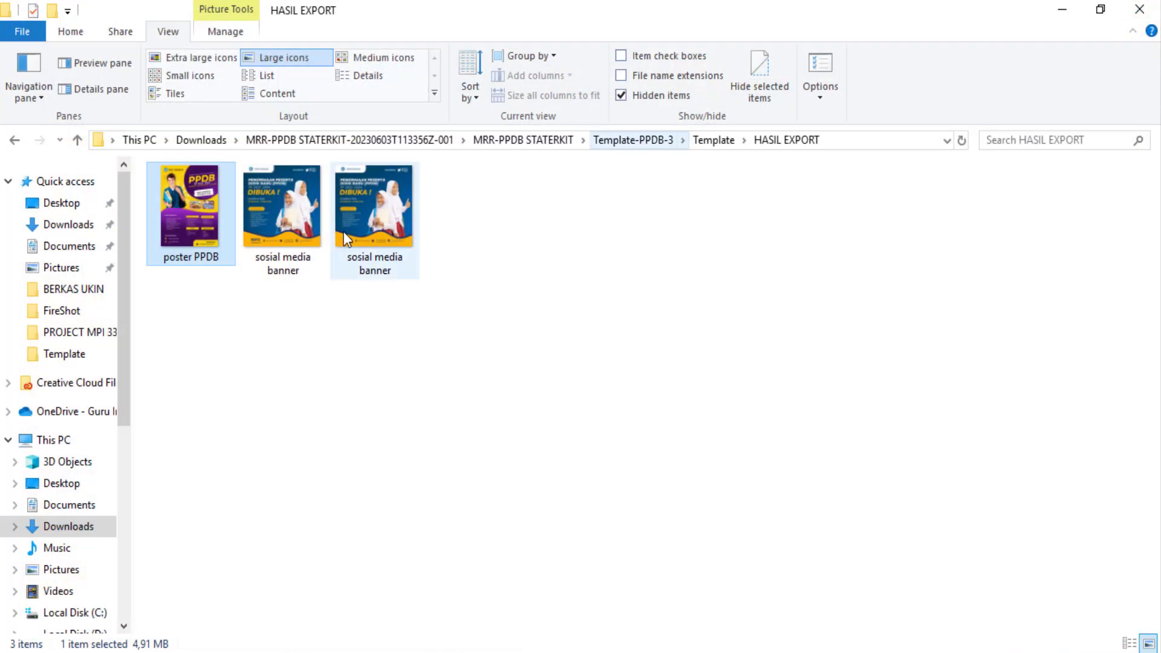
left_click(191, 57)
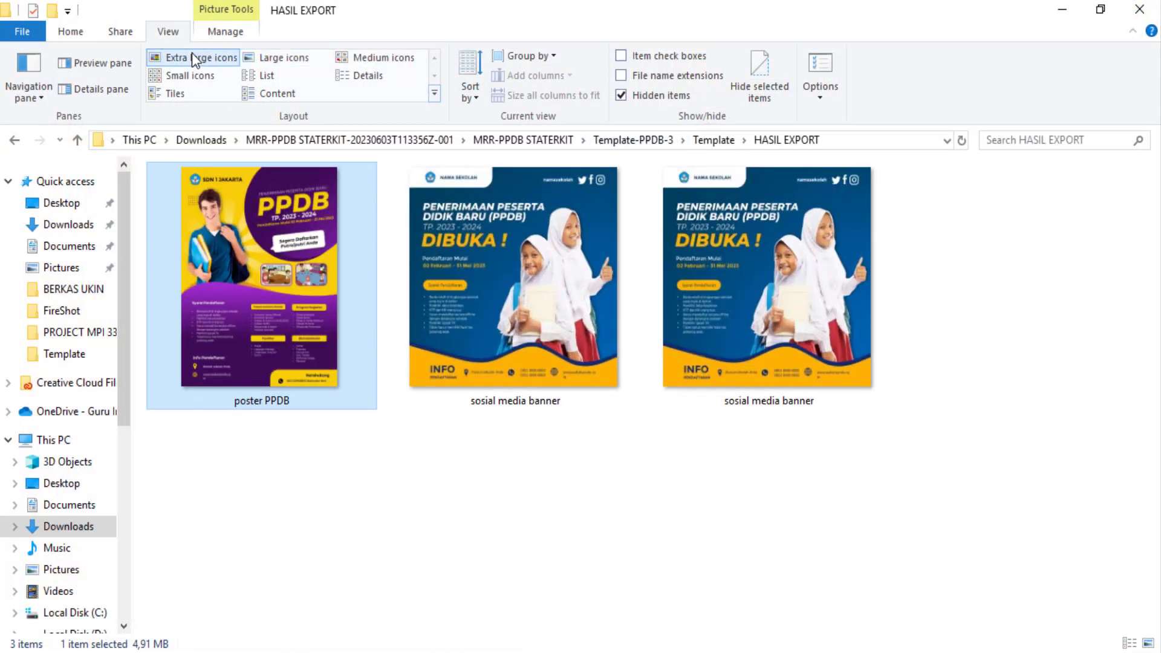
left_click(228, 313)
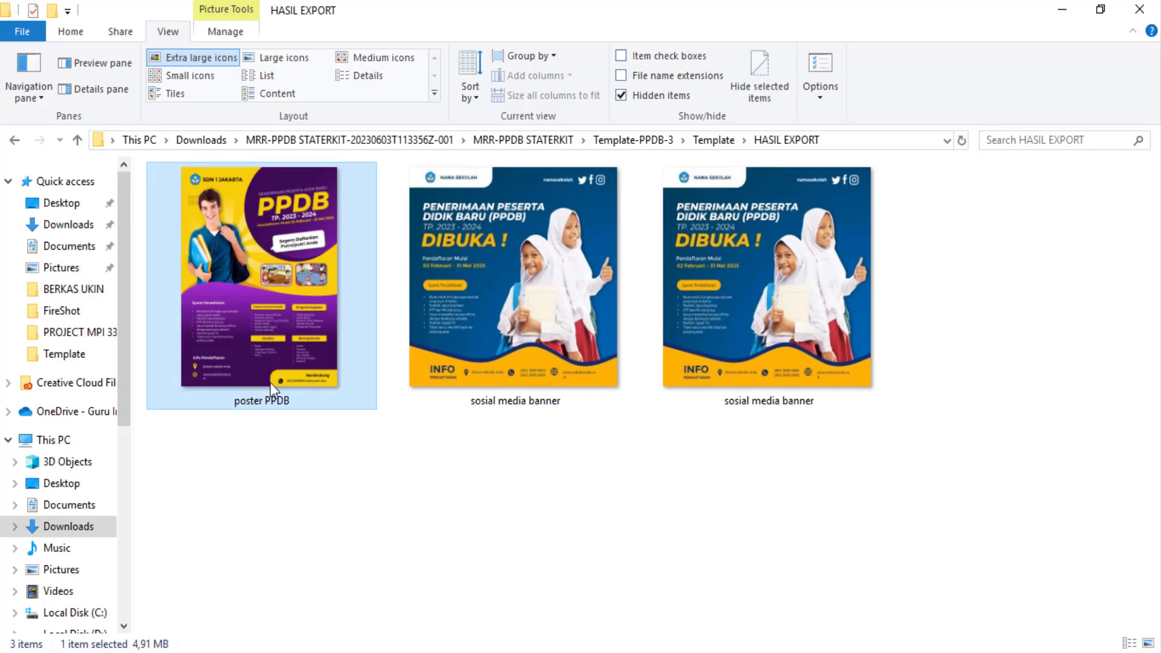
Step: Re-enter the HASIL EXPORT folder and inspect the poster PPDB thumbnail beside the two banners
left_click(15, 140)
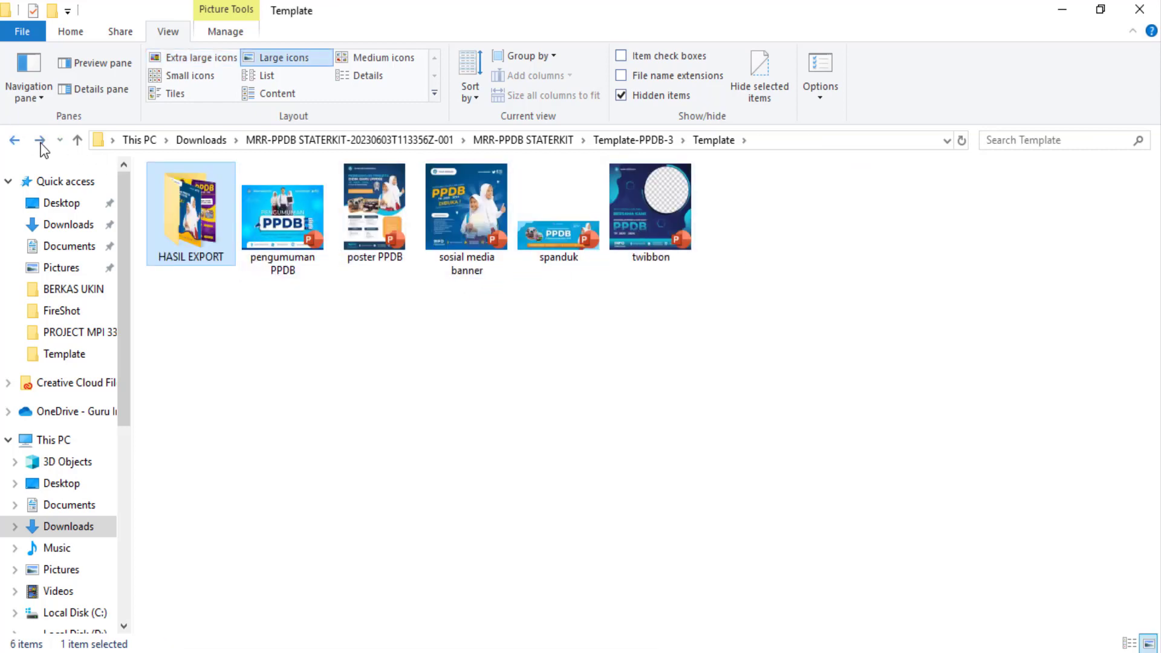
left_click(40, 141)
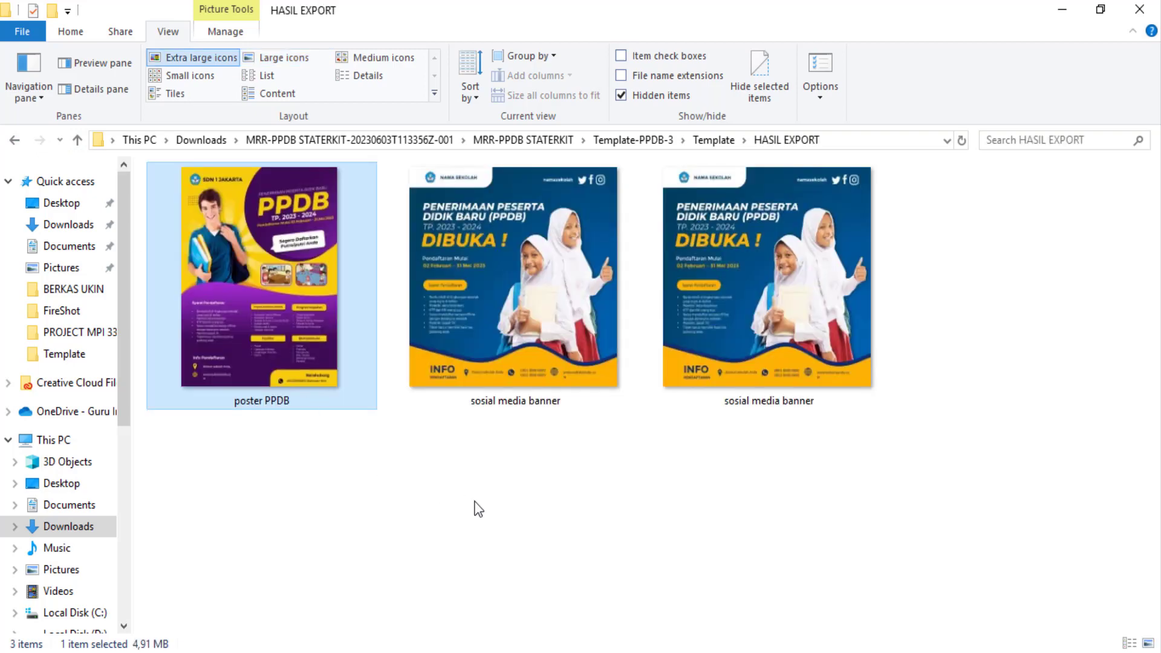
left_click(430, 462)
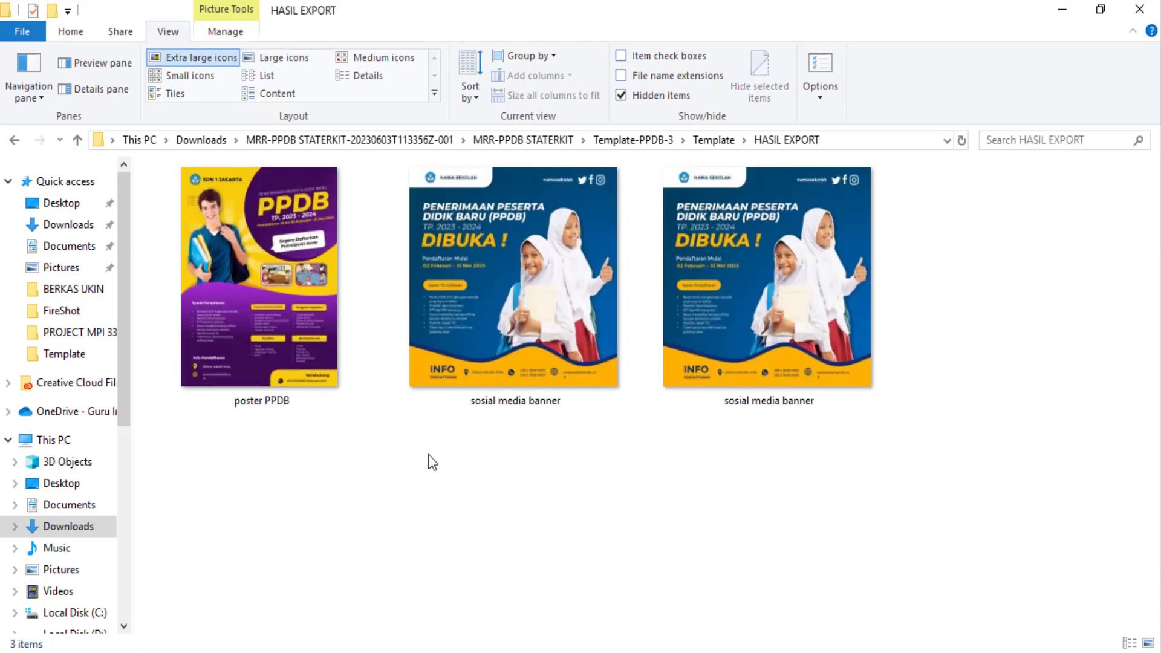
left_click(273, 287)
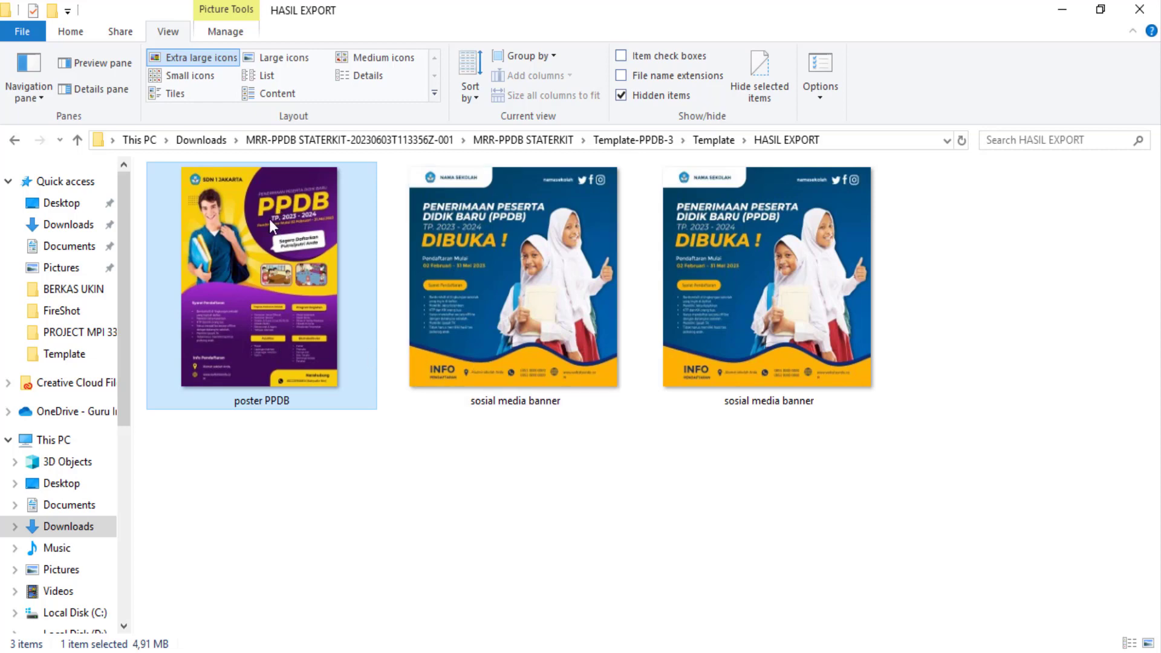
left_click(437, 518)
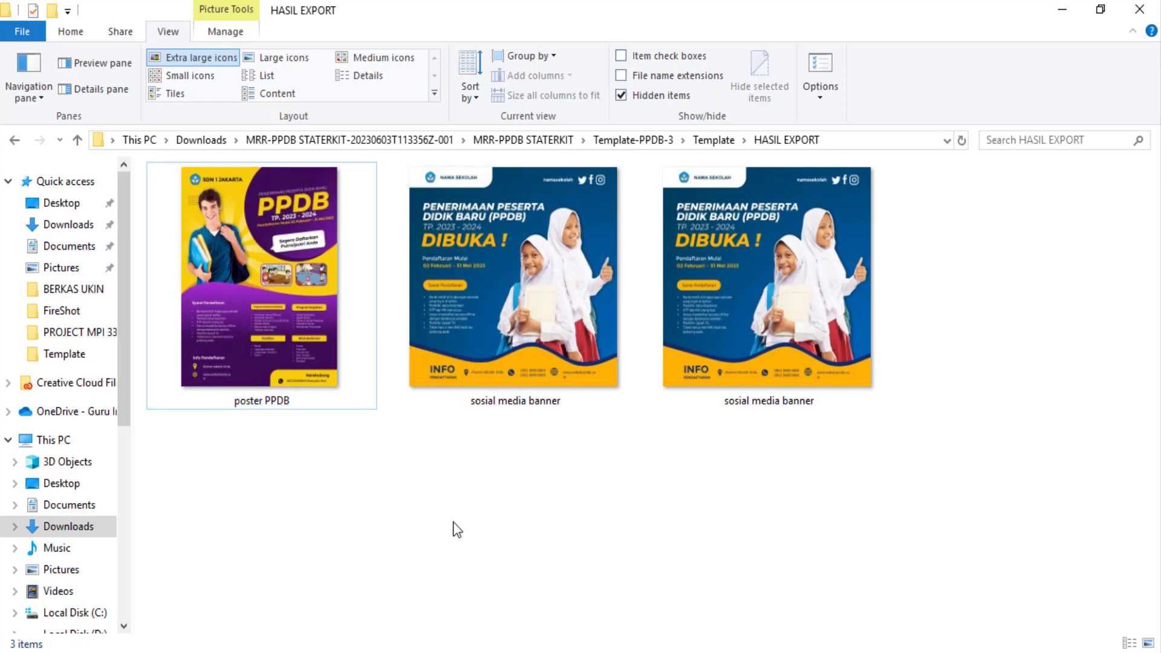